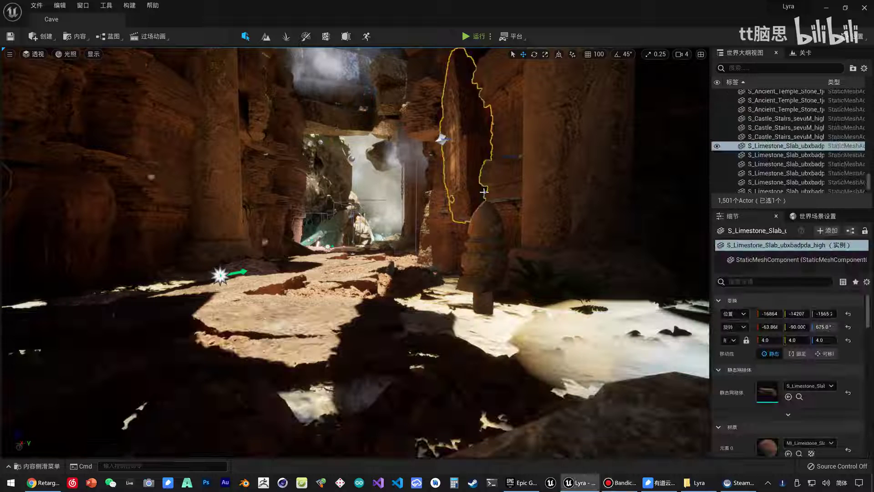
- Turn the viewport camera across the cave, check the Epic Games launcher, then return to Lyra
{"action": "right_click_drag", "start_coordinate": [484, 192], "coordinate": [473, 186]}
{"action": "right_click_drag", "start_coordinate": [449, 292], "coordinate": [449, 292]}
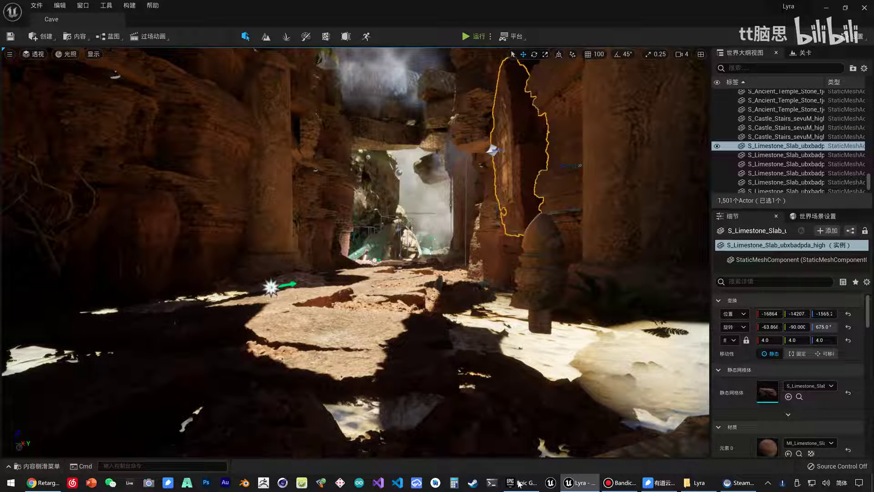
{"action": "left_click", "coordinate": [521, 484]}
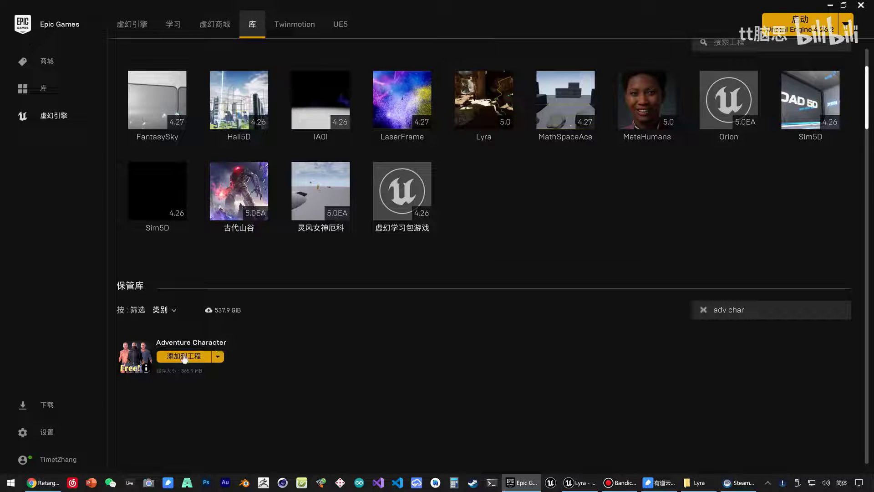
{"action": "left_click", "coordinate": [582, 482]}
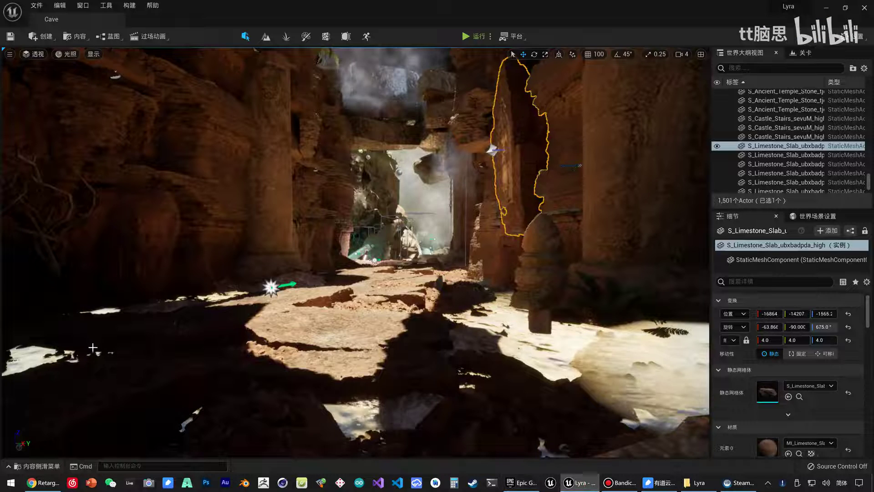
- Open the Content Drawer and browse the Man pack's Mesh folder
{"action": "left_click", "coordinate": [32, 466]}
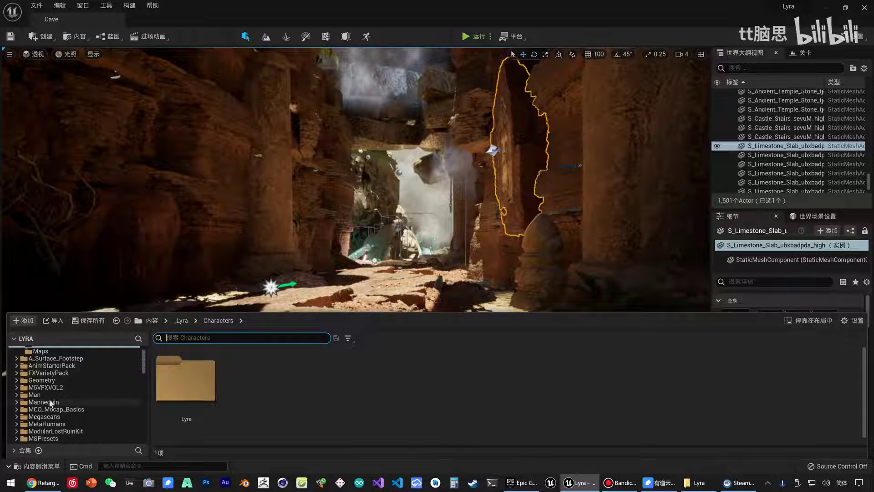
{"action": "left_click", "coordinate": [43, 393]}
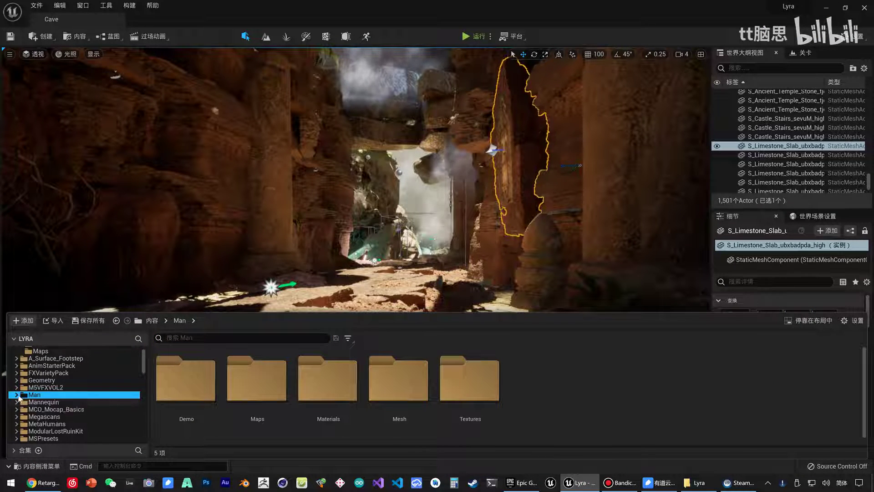
{"action": "left_click", "coordinate": [17, 395]}
{"action": "left_click", "coordinate": [40, 424]}
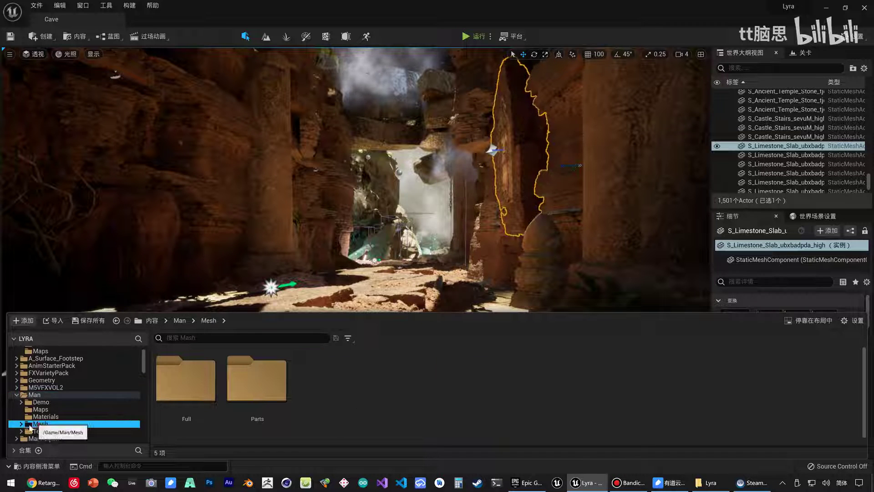
{"action": "scroll", "coordinate": [41, 419], "scroll_direction": "down", "scroll_amount": 1}
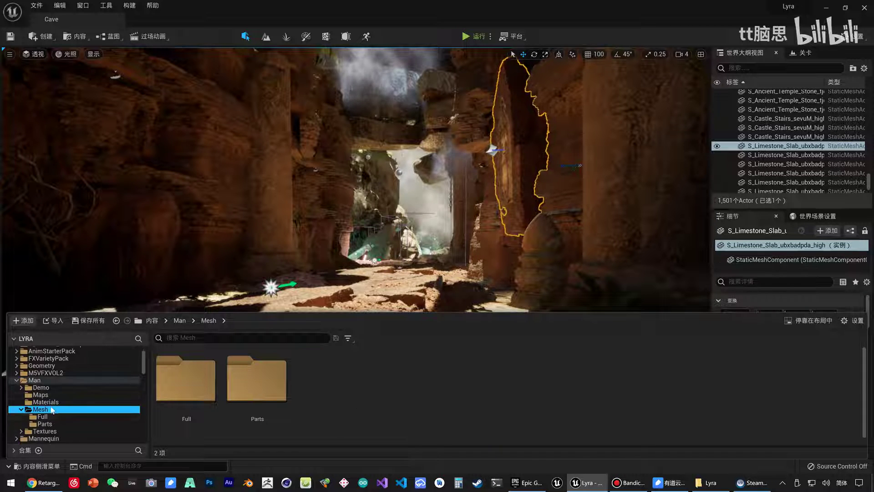
{"action": "scroll", "coordinate": [53, 410], "scroll_direction": "up", "scroll_amount": 3}
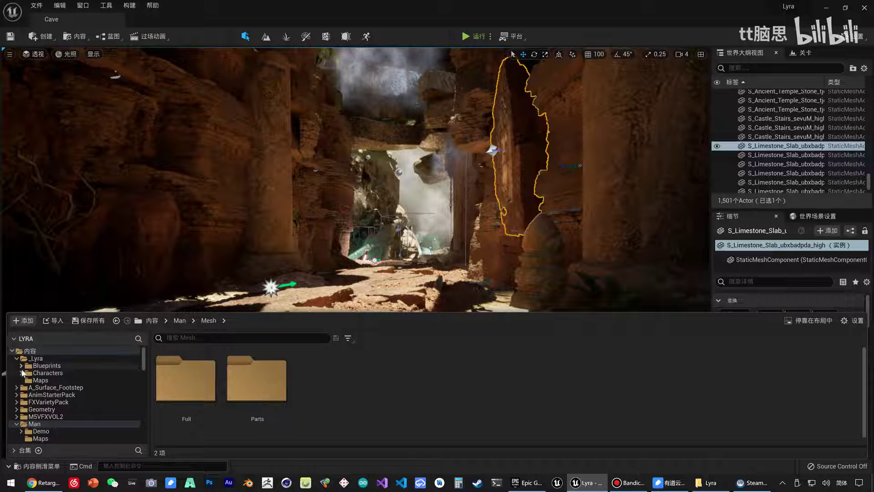
- Create a new folder named Libra under _Lyra/Characters
{"action": "left_click", "coordinate": [53, 374]}
{"action": "double_click", "coordinate": [53, 375]}
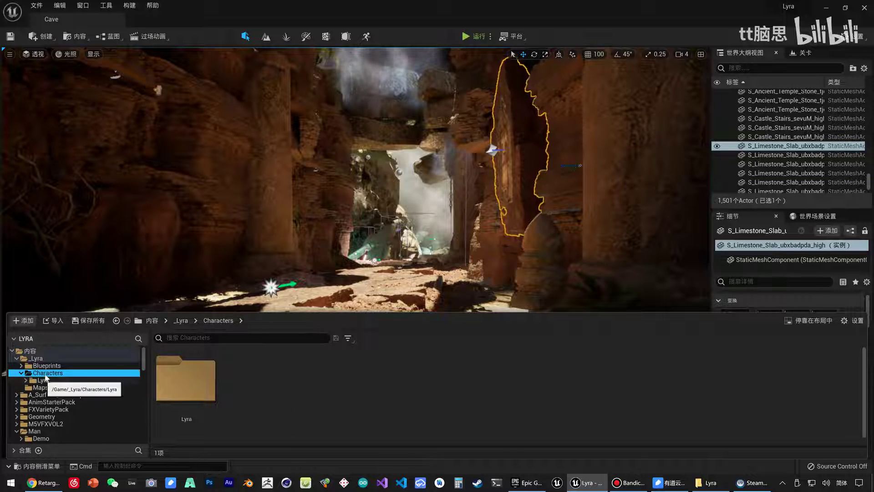
{"action": "right_click", "coordinate": [50, 374]}
{"action": "left_click", "coordinate": [87, 161]}
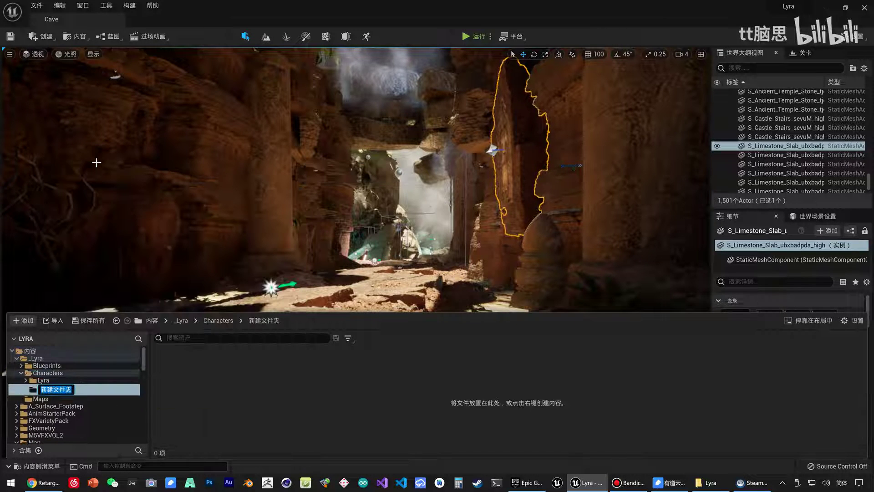
{"action": "type", "text": "Libra"}
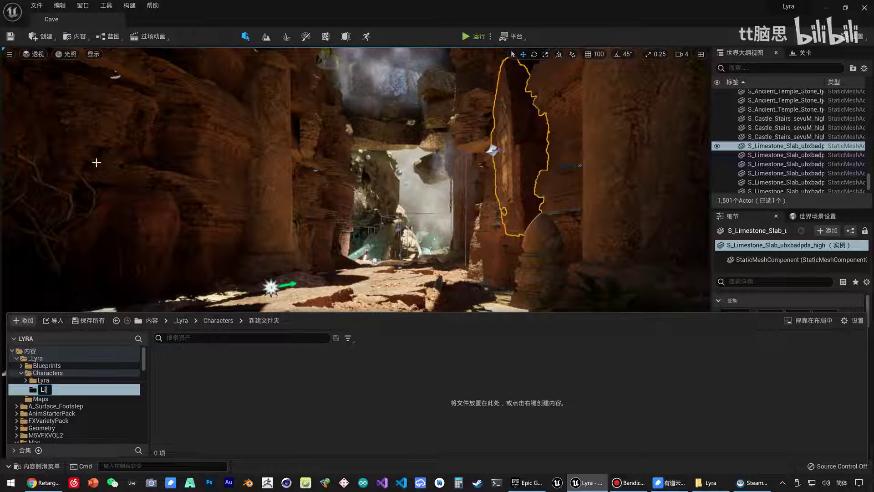
{"action": "key", "text": "Return"}
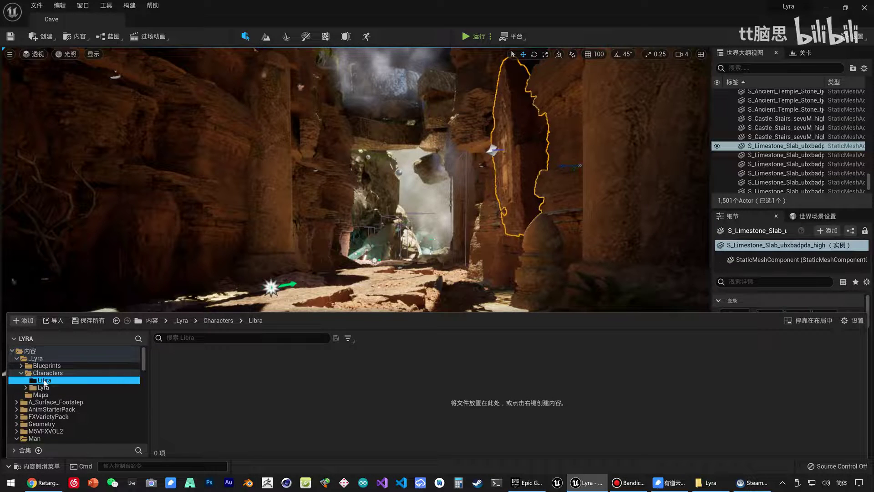
- Add a Mesh subfolder inside the Libra folder
{"action": "left_click", "coordinate": [44, 387]}
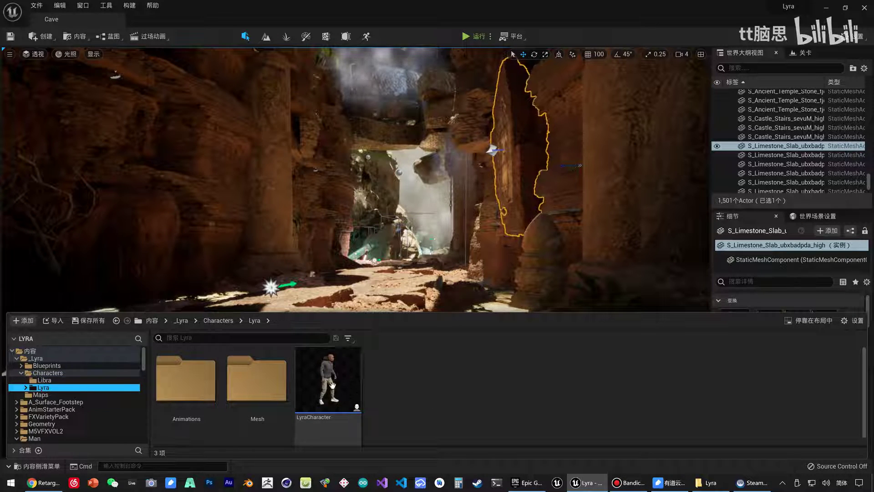
{"action": "left_click", "coordinate": [45, 380]}
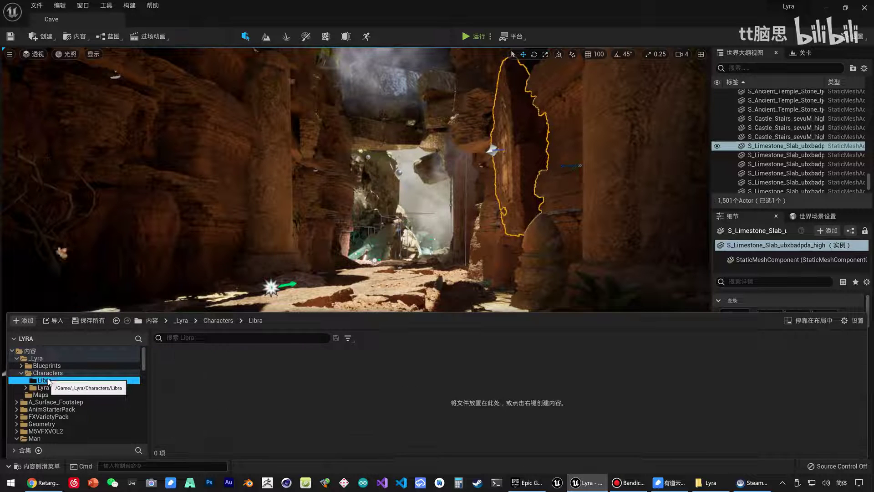
{"action": "right_click", "coordinate": [48, 381]}
{"action": "left_click", "coordinate": [106, 165]}
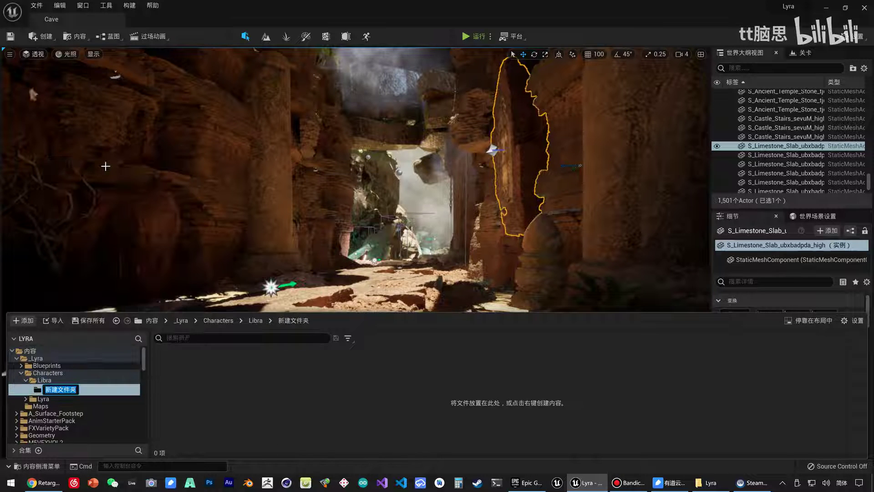
{"action": "type", "text": "Mesh"}
{"action": "key", "text": "Return"}
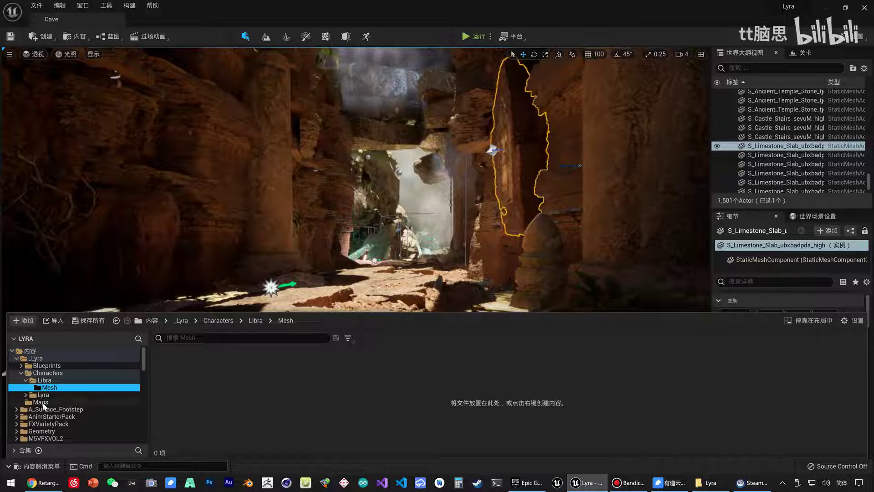
{"action": "scroll", "coordinate": [45, 407], "scroll_direction": "down", "scroll_amount": 3}
- Drop SK_Man_Full_04 from Man/Mesh/Full into Characters/Libra/Mesh
{"action": "left_click", "coordinate": [43, 403]}
{"action": "scroll", "coordinate": [54, 412], "scroll_direction": "down", "scroll_amount": 1}
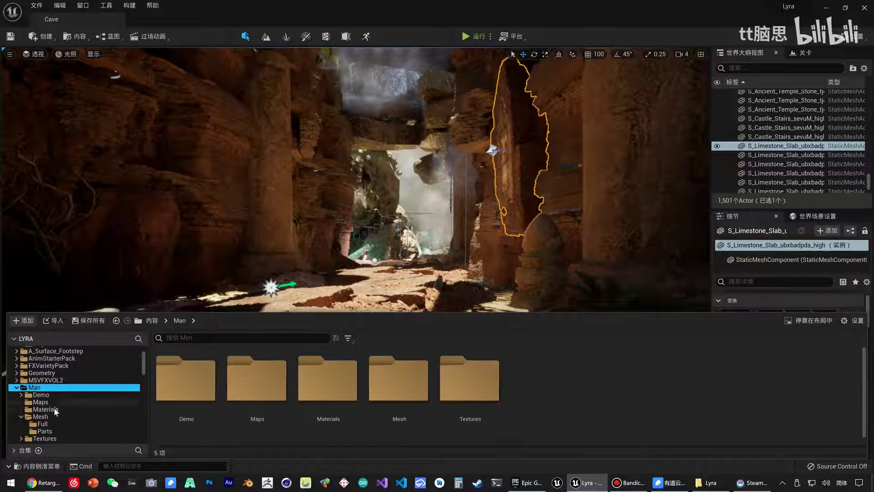
{"action": "left_click", "coordinate": [43, 417]}
{"action": "scroll", "coordinate": [51, 419], "scroll_direction": "down", "scroll_amount": 1}
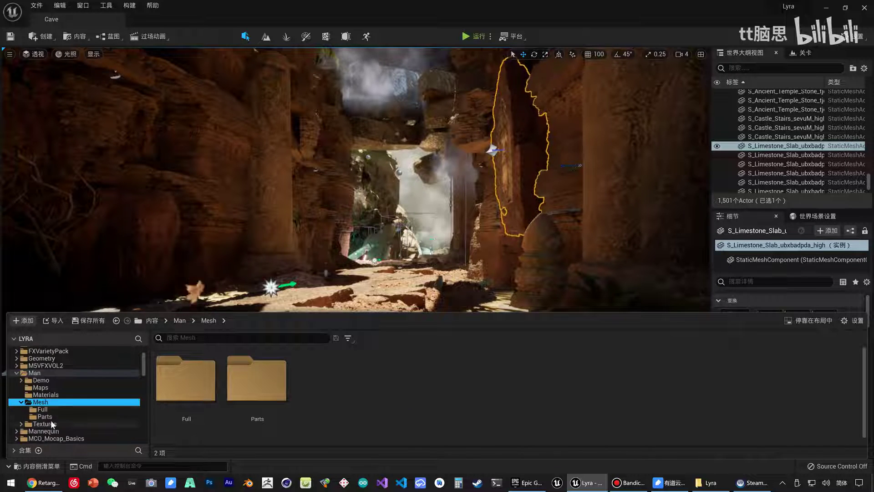
{"action": "left_click", "coordinate": [42, 409]}
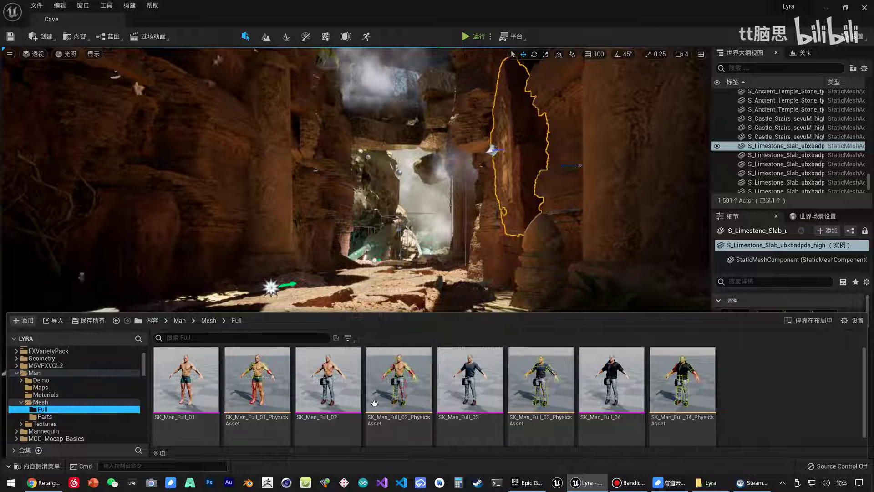
{"action": "scroll", "coordinate": [84, 388], "scroll_direction": "up", "scroll_amount": 5}
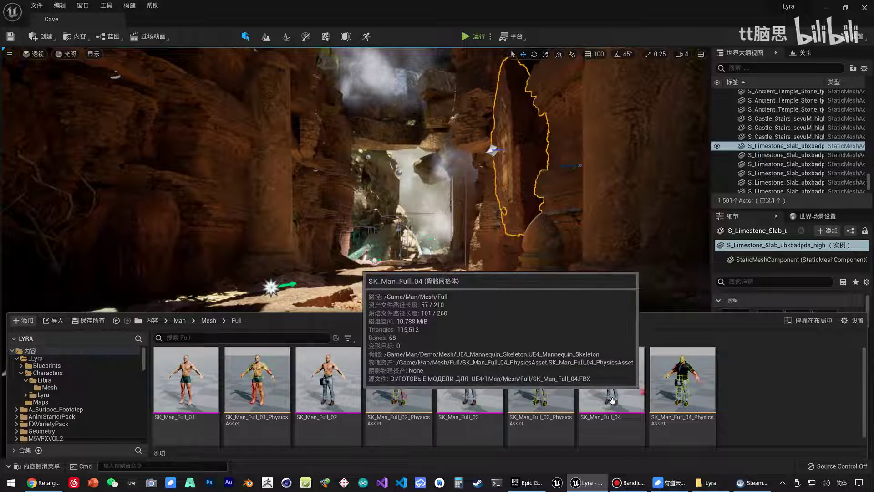
{"action": "left_click_drag", "start_coordinate": [611, 382], "coordinate": [57, 387]}
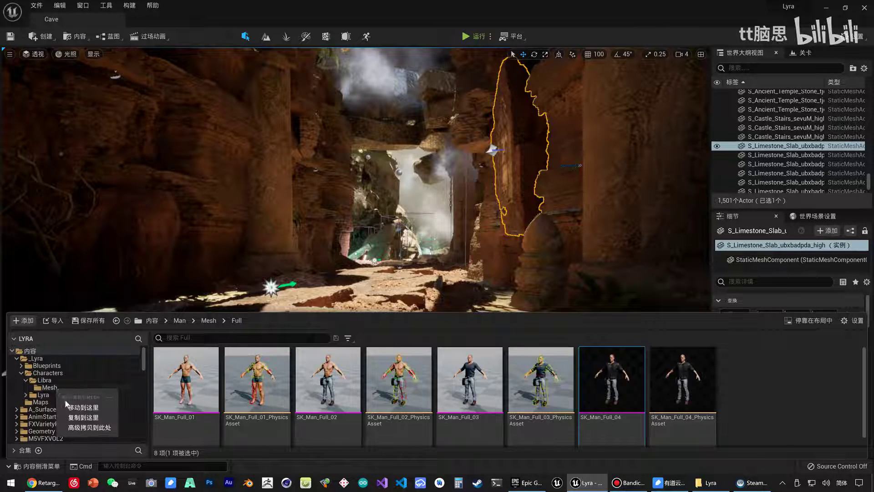
{"action": "left_click", "coordinate": [70, 413]}
{"action": "left_click", "coordinate": [56, 387]}
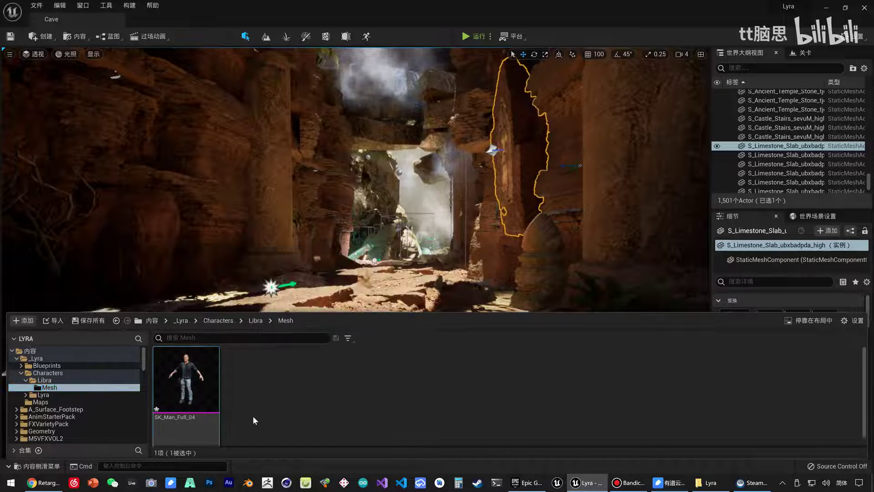
- Rename the placed mesh to SK_Libra
{"action": "key", "text": "F2"}
{"action": "type", "text": "SK_Libra"}
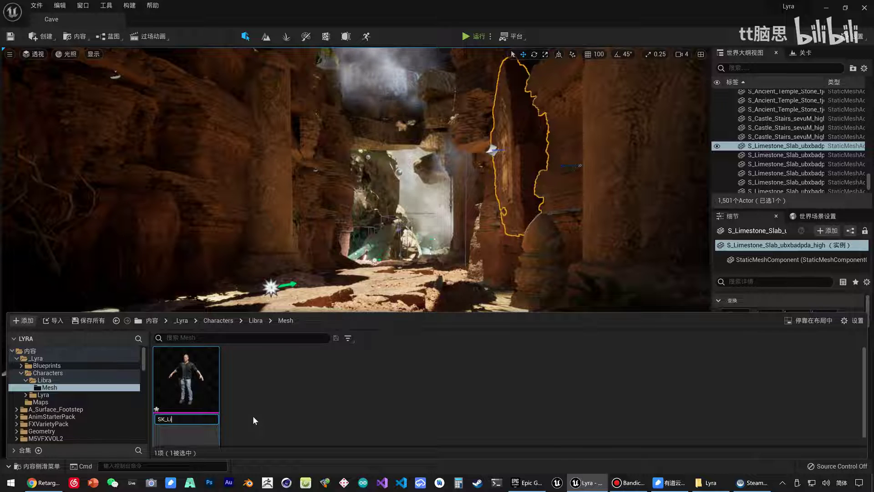
{"action": "key", "text": "Return"}
- Generate SK_Libra_Skeleton from the SK_Libra mesh via Skeleton > Create Skeleton
{"action": "right_click", "coordinate": [182, 381]}
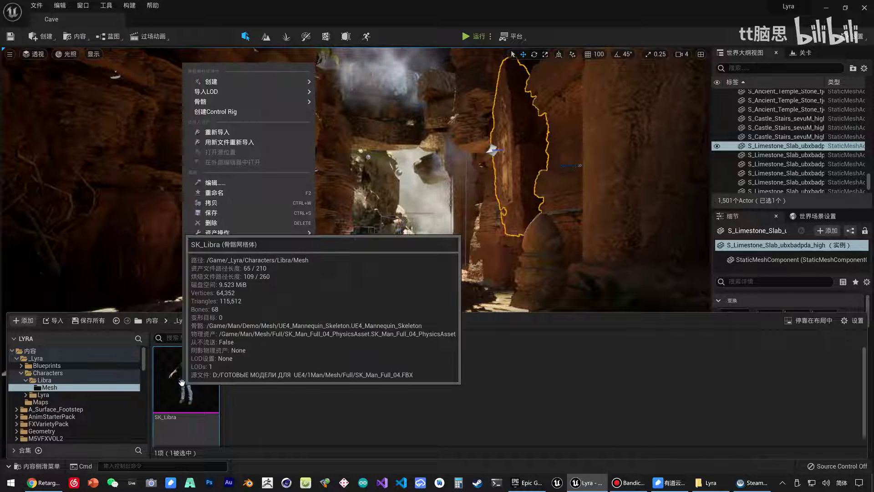
{"action": "left_click", "coordinate": [290, 408]}
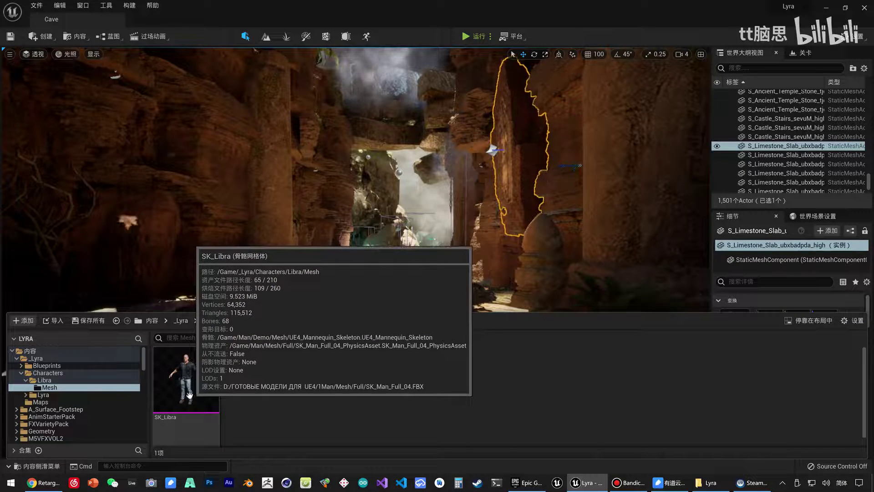
{"action": "right_click", "coordinate": [201, 407]}
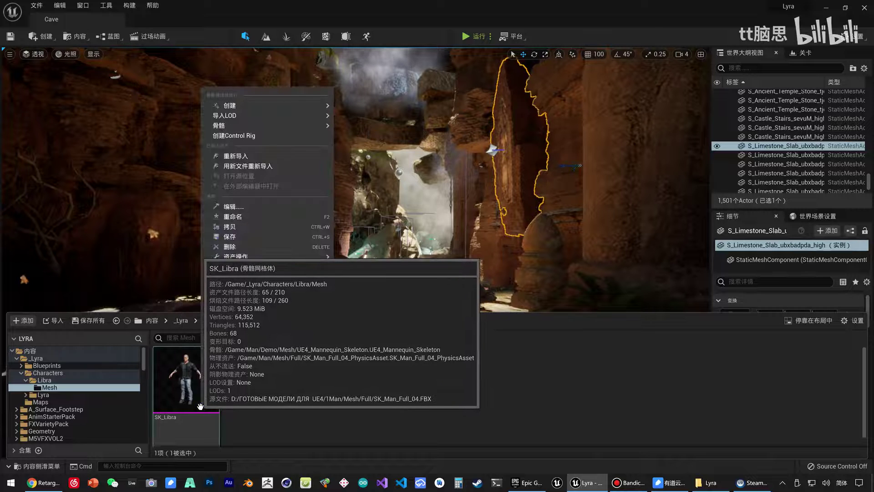
{"action": "mouse_move", "coordinate": [279, 129]}
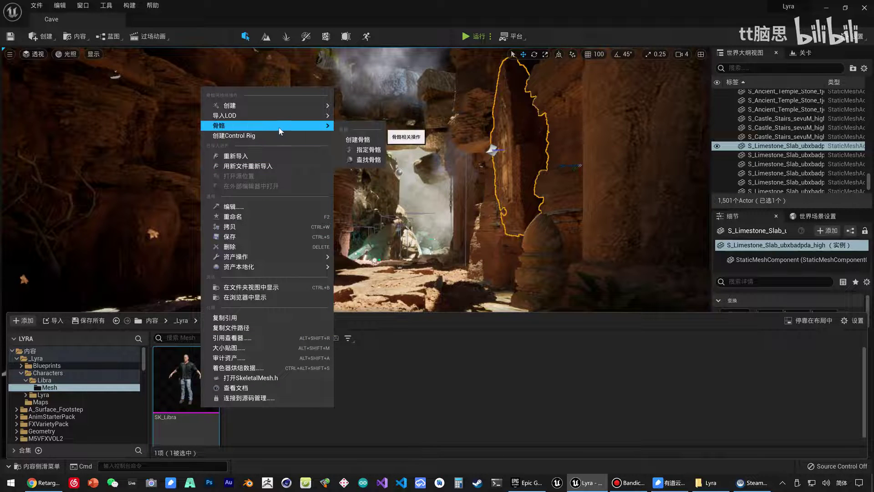
{"action": "left_click", "coordinate": [364, 139]}
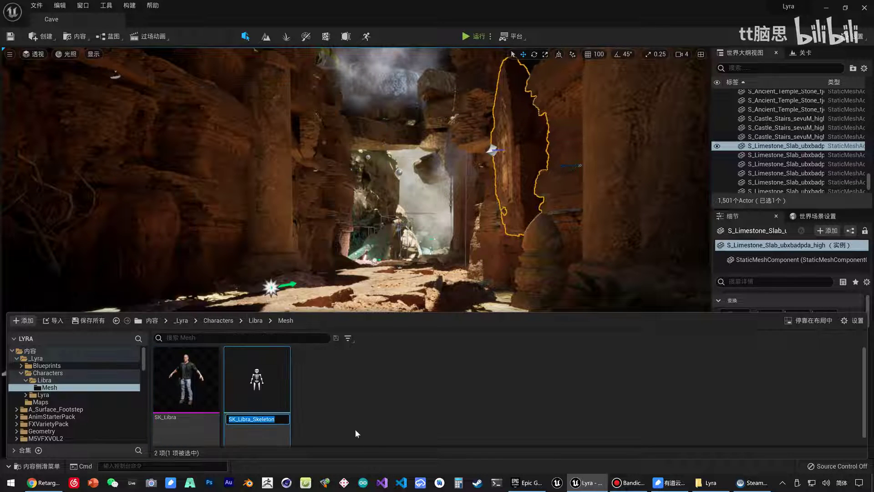
{"action": "left_click", "coordinate": [195, 379], "text": "ctrl"}
- Move the ThirdPersonCharacter blueprint from ThirdPersonBP/Blueprints into the Libra folder
{"action": "left_click", "coordinate": [47, 380]}
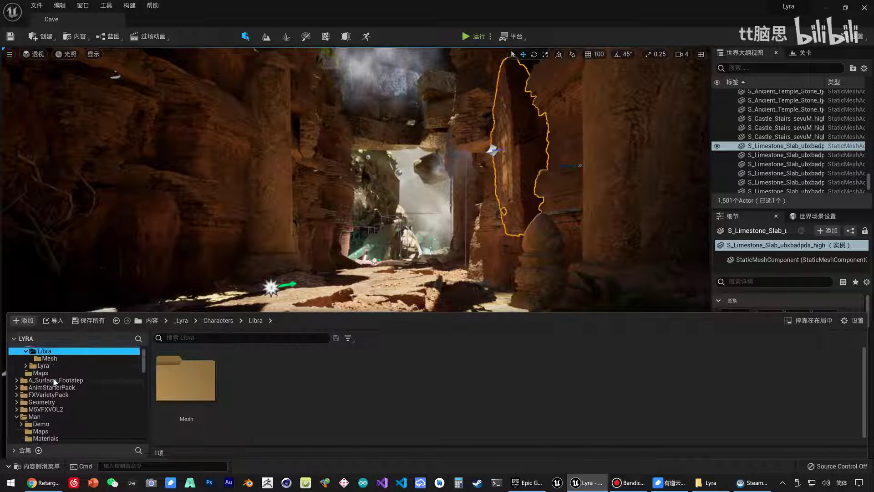
{"action": "scroll", "coordinate": [53, 378], "scroll_direction": "down", "scroll_amount": 10}
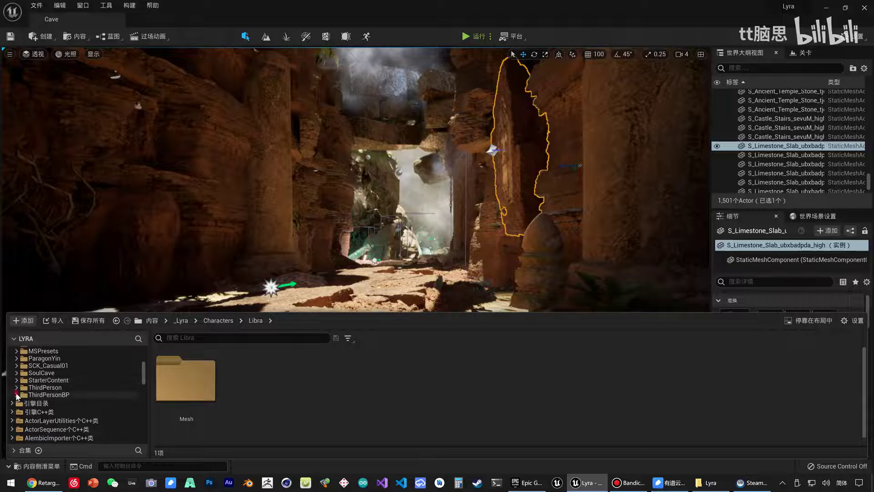
{"action": "left_click", "coordinate": [17, 394]}
{"action": "left_click", "coordinate": [48, 402]}
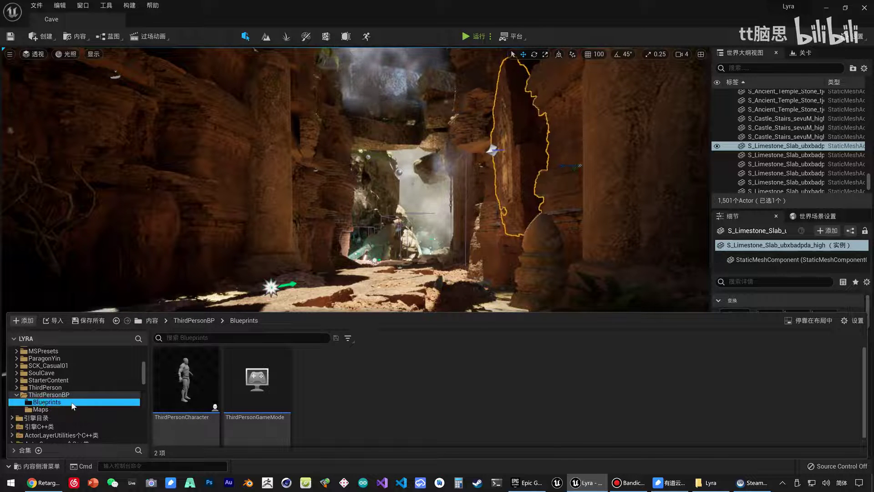
{"action": "scroll", "coordinate": [71, 400], "scroll_direction": "up", "scroll_amount": 5}
{"action": "scroll", "coordinate": [71, 401], "scroll_direction": "up", "scroll_amount": 5}
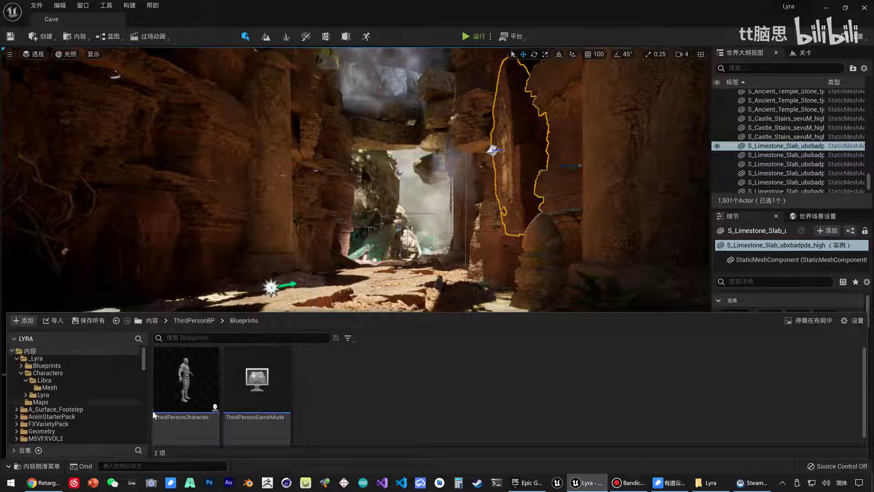
{"action": "left_click", "coordinate": [153, 415]}
{"action": "mouse_move", "coordinate": [47, 380]}
{"action": "left_mouse_down"}
{"action": "mouse_move", "coordinate": [167, 387]}
{"action": "mouse_move", "coordinate": [144, 365]}
{"action": "mouse_move", "coordinate": [52, 385]}
{"action": "left_mouse_up"}
{"action": "left_click", "coordinate": [77, 400]}
- Rename the moved blueprint to LibraCharacter
{"action": "left_click", "coordinate": [45, 380]}
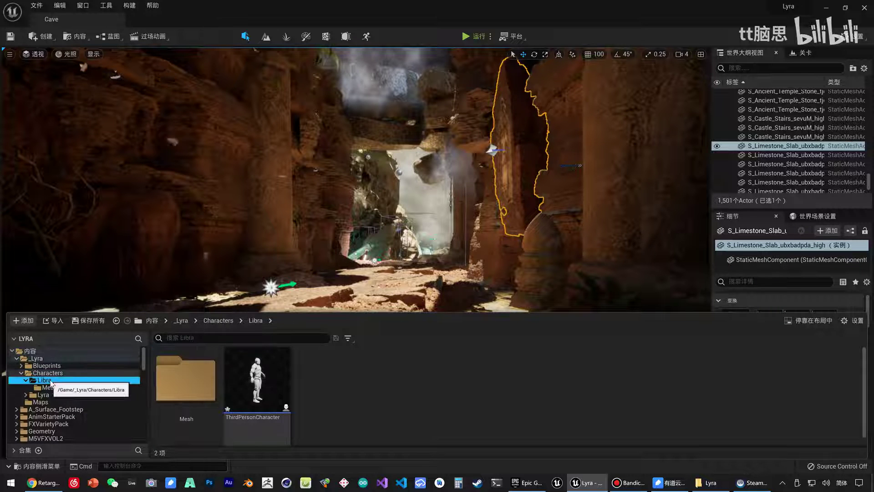
{"action": "left_click", "coordinate": [287, 396]}
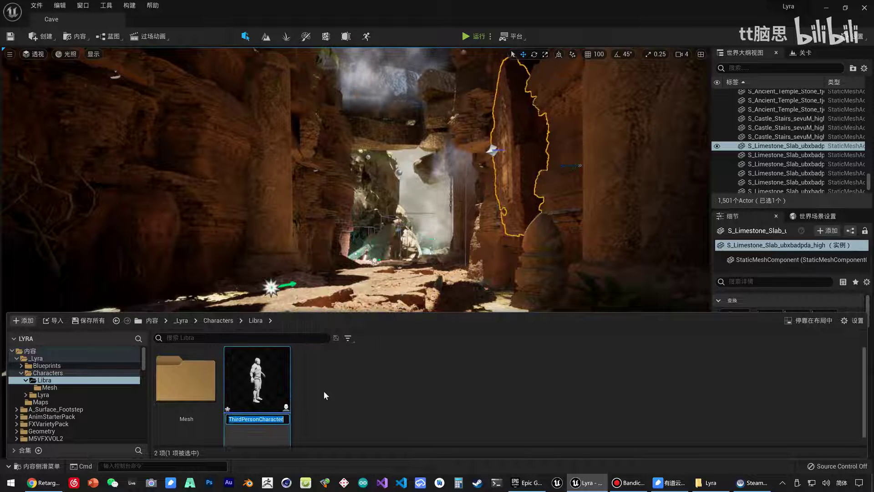
{"action": "left_click", "coordinate": [258, 419]}
{"action": "left_click", "coordinate": [258, 419]}
{"action": "type", "text": "Lib"}
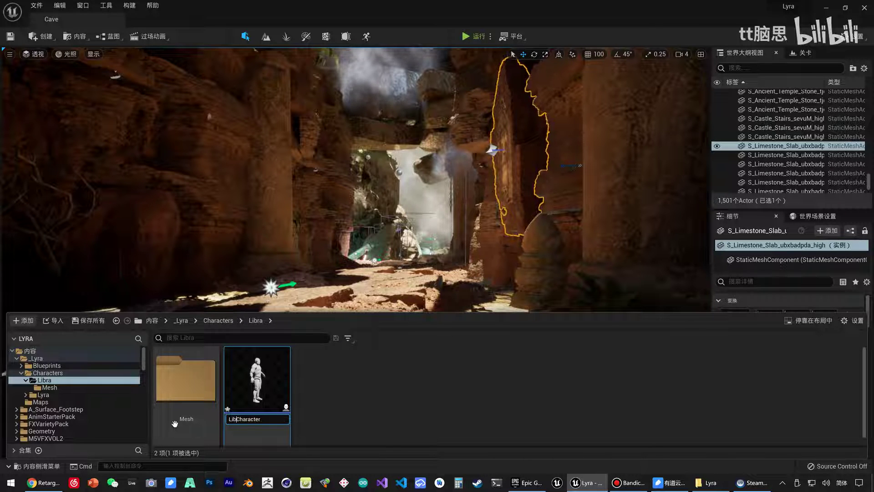
{"action": "type", "text": "ra"}
{"action": "key", "text": "Return"}
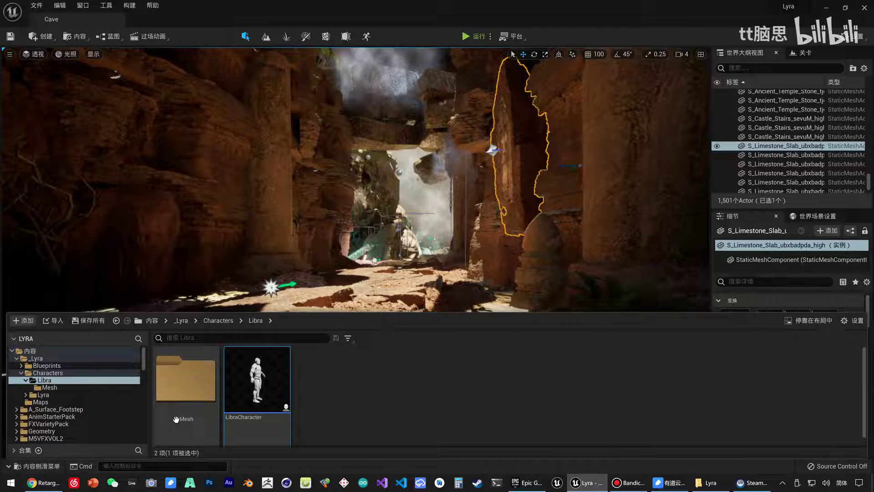
- Set the Skeletal Mesh of LibraCharacter's Mesh (CharacterMesh0) component to SK_Libra
{"action": "left_click_drag", "start_coordinate": [273, 400], "coordinate": [263, 283]}
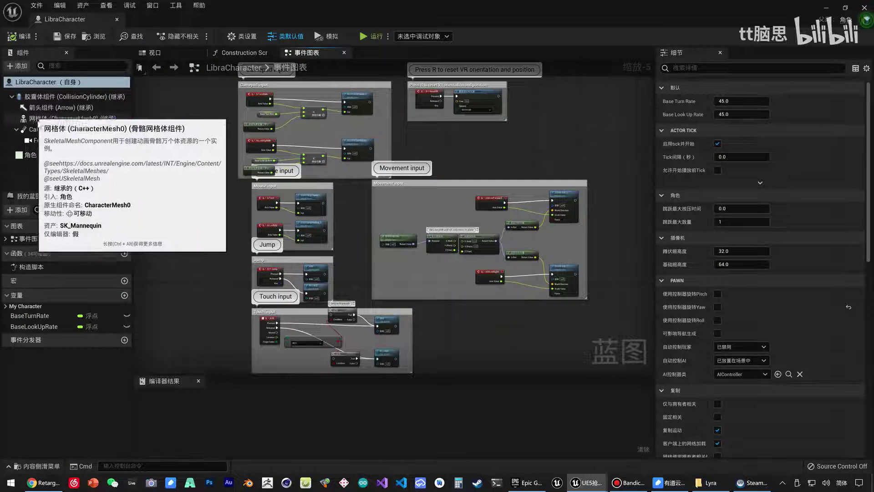
{"action": "left_click", "coordinate": [68, 119]}
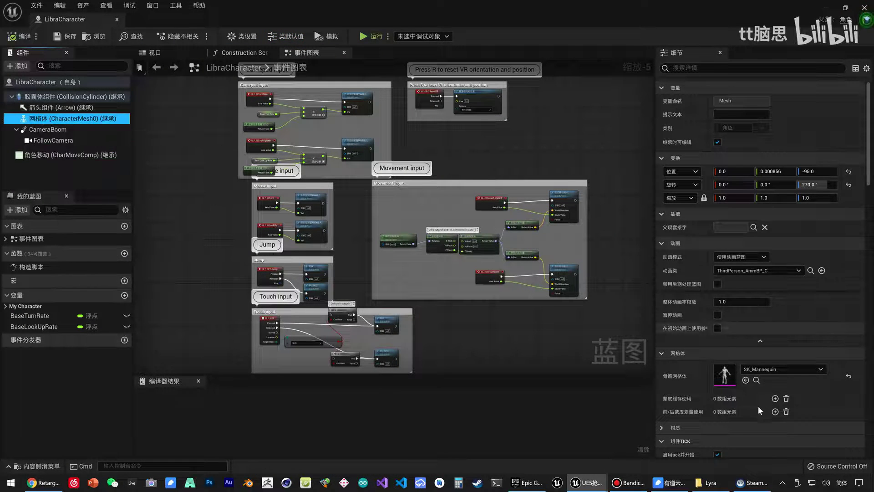
{"action": "left_click", "coordinate": [772, 369]}
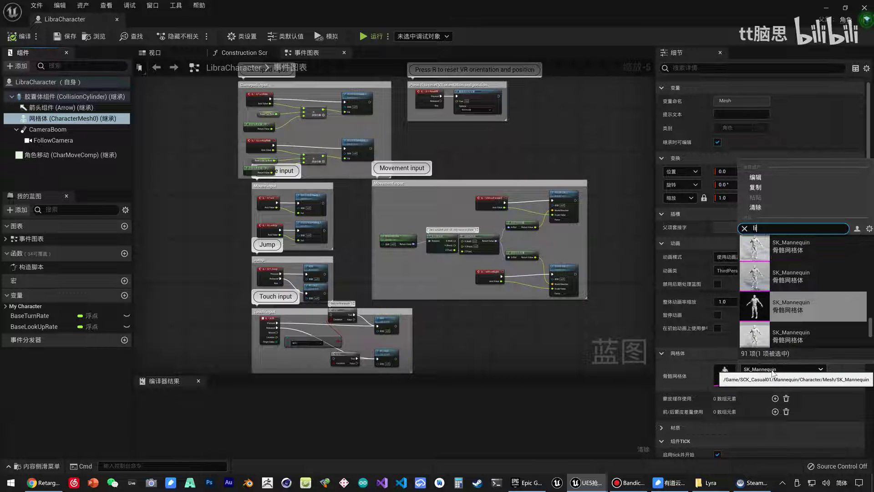
{"action": "left_click", "coordinate": [770, 253]}
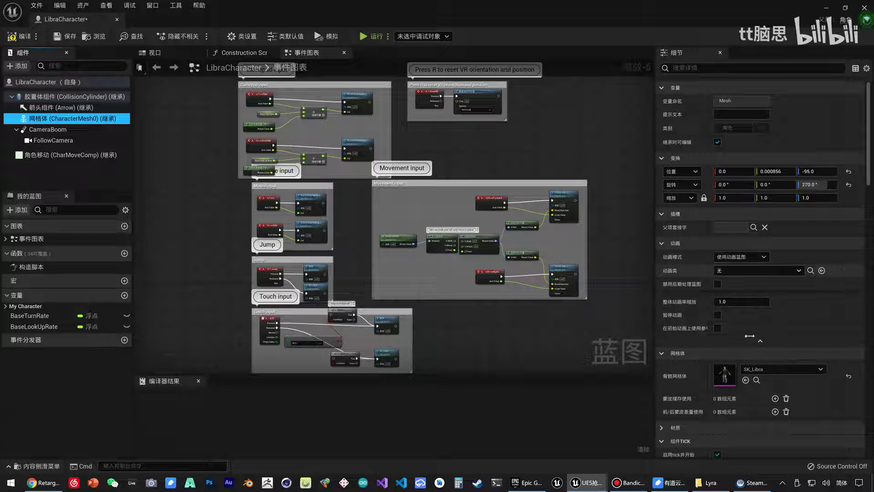
- Compile and close the LibraCharacter blueprint
{"action": "left_click", "coordinate": [19, 40]}
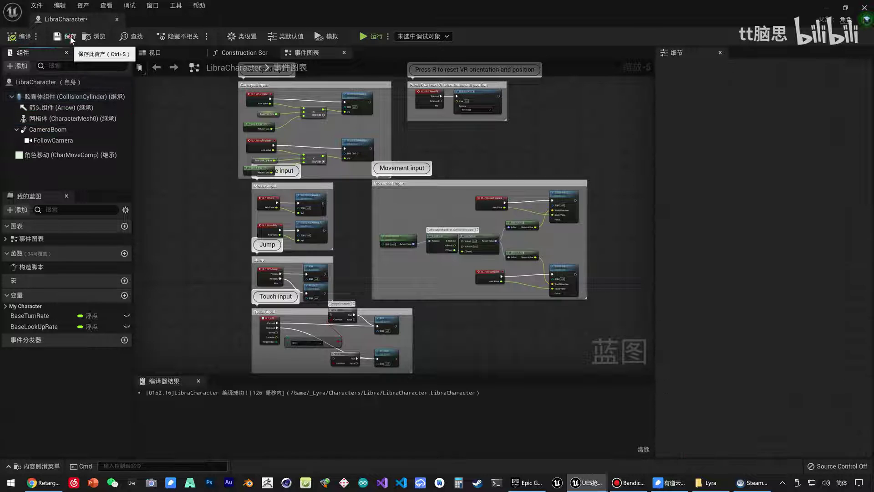
{"action": "left_click", "coordinate": [117, 19]}
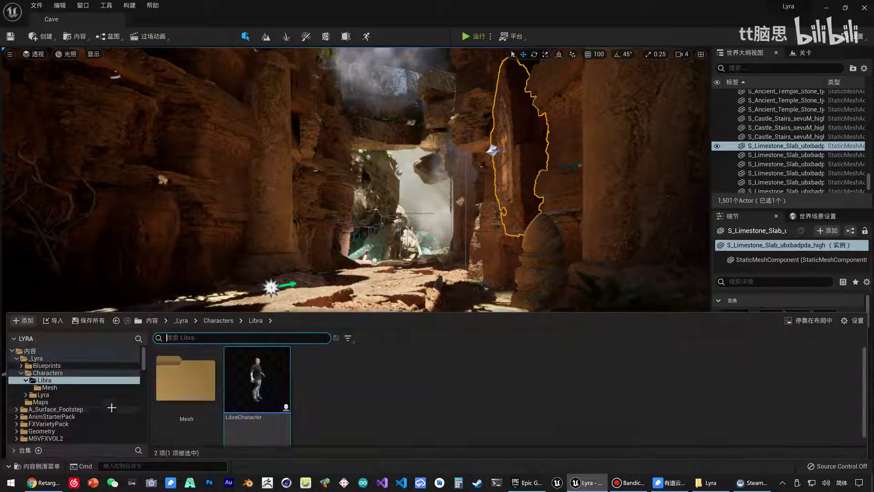
{"action": "scroll", "coordinate": [59, 403], "scroll_direction": "down", "scroll_amount": 2}
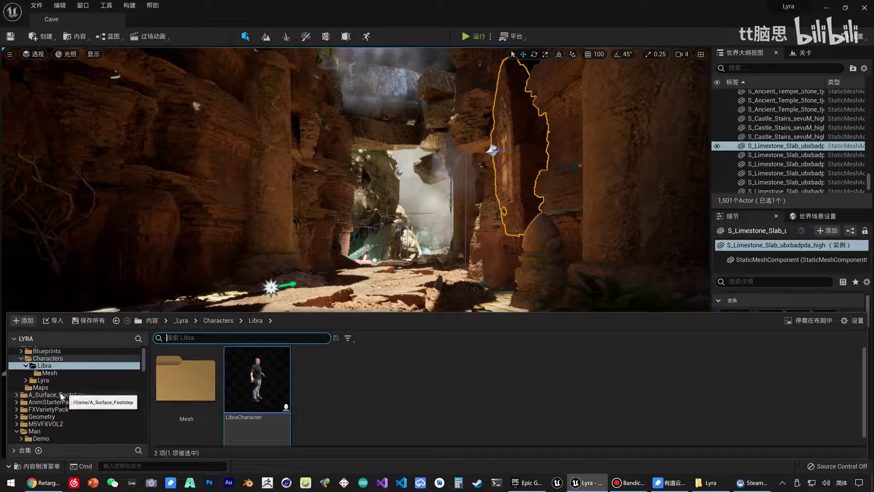
- Assign the Humanoid retarget rig to SK_Libra_Skeleton and close the skeleton editor
{"action": "double_click", "coordinate": [185, 378]}
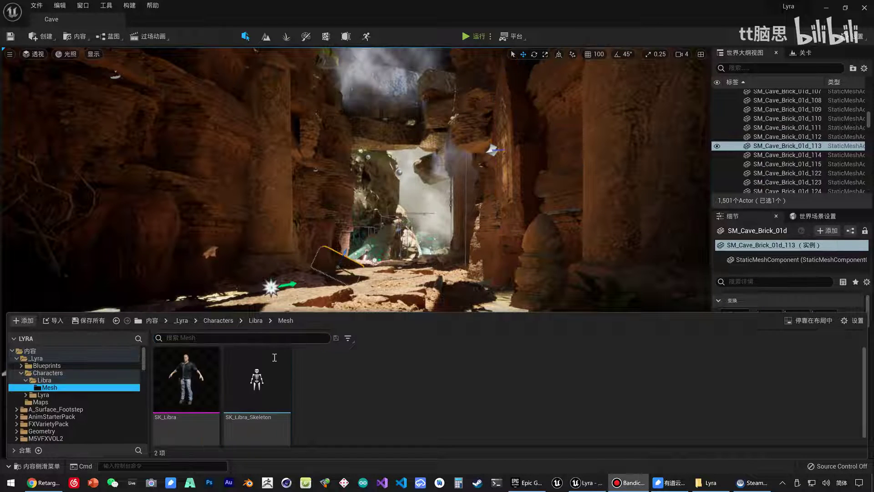
{"action": "double_click", "coordinate": [282, 389]}
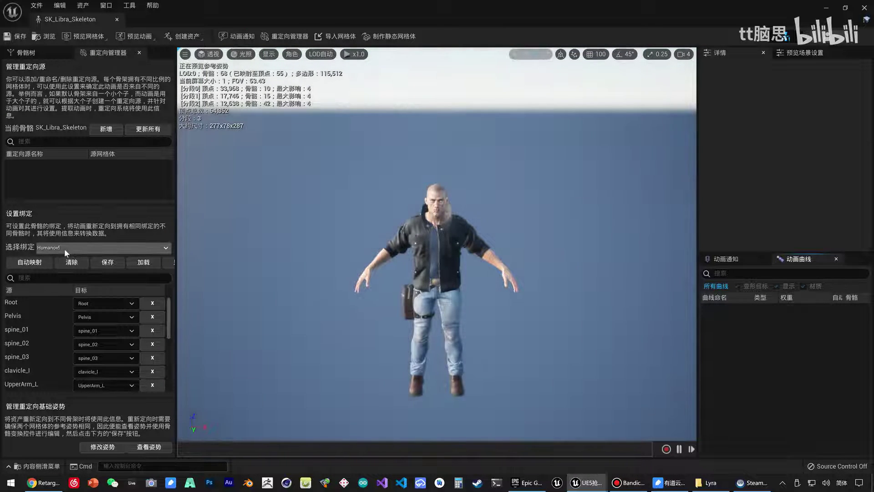
{"action": "left_click", "coordinate": [66, 250]}
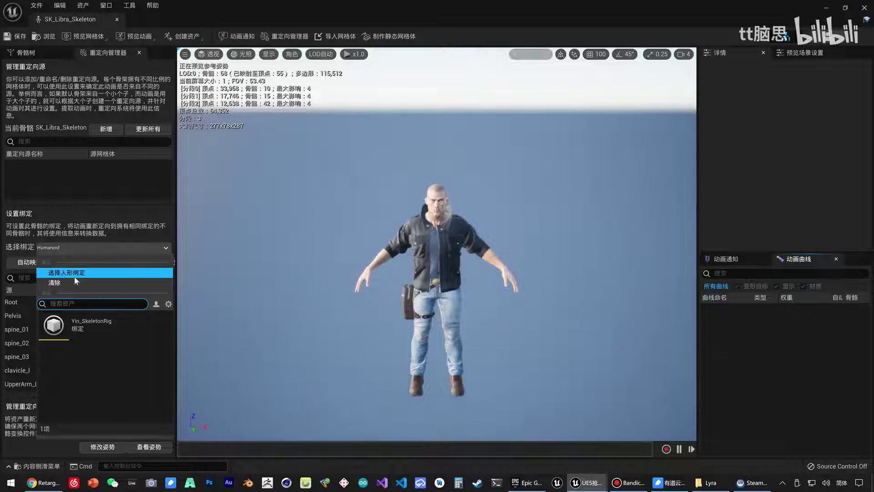
{"action": "left_click", "coordinate": [61, 274]}
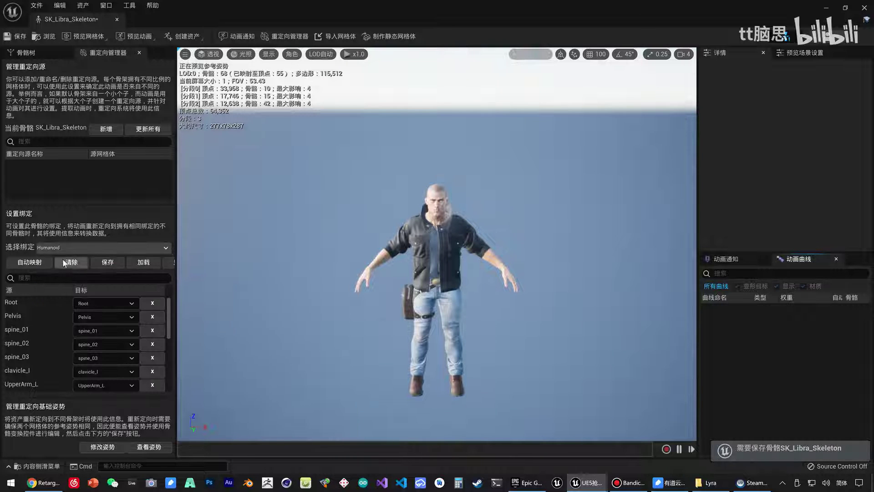
{"action": "left_click", "coordinate": [50, 248]}
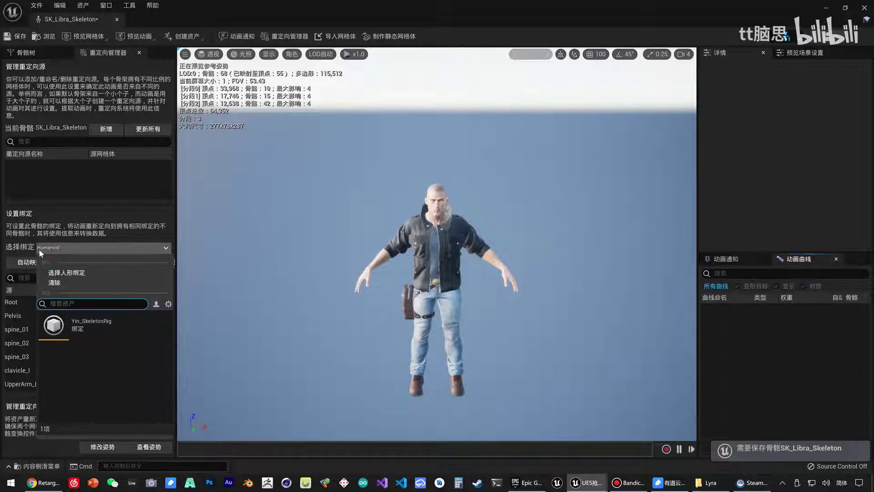
{"action": "left_click", "coordinate": [71, 208]}
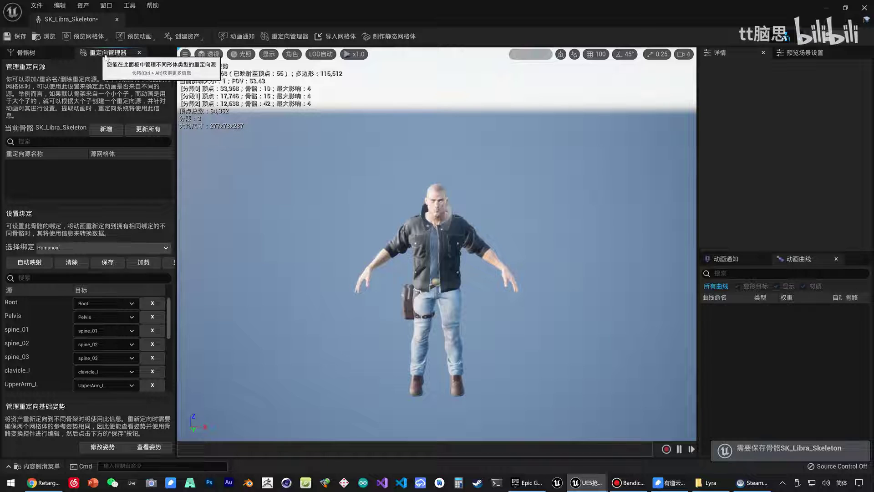
{"action": "left_click", "coordinate": [65, 248]}
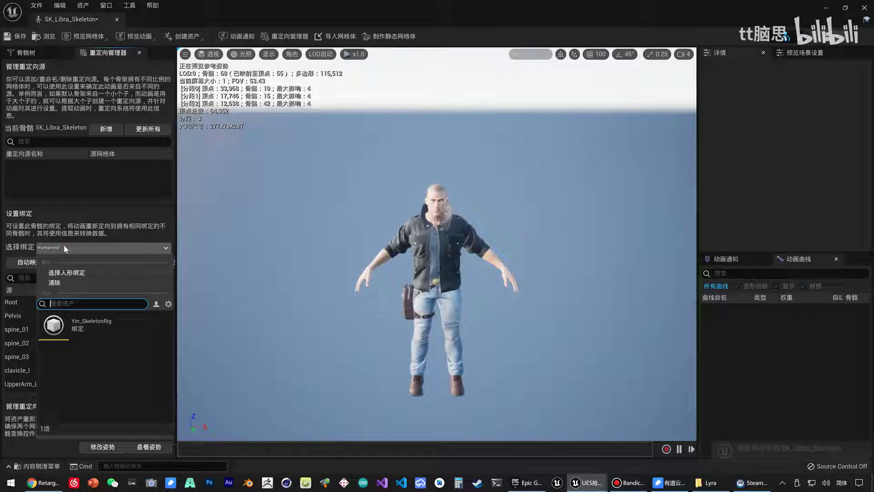
{"action": "left_click", "coordinate": [77, 273]}
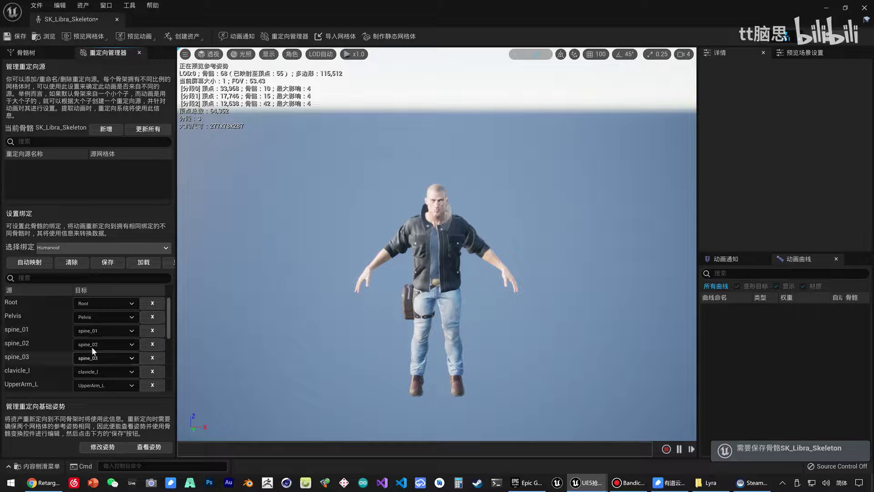
{"action": "left_click", "coordinate": [118, 19]}
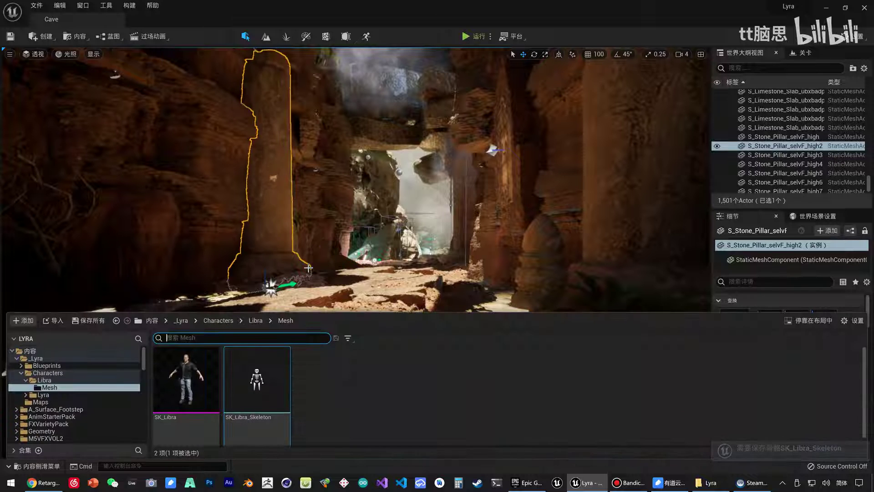
- Duplicate and retarget ThirdPerson_AnimBP with SK_Libra_Skeleton as the target
{"action": "scroll", "coordinate": [98, 407], "scroll_direction": "down", "scroll_amount": 2}
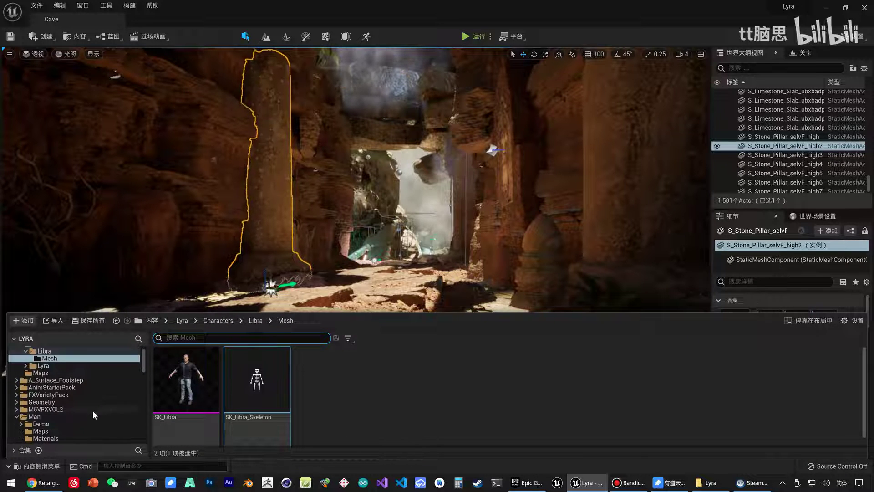
{"action": "scroll", "coordinate": [67, 416], "scroll_direction": "down", "scroll_amount": 3}
{"action": "scroll", "coordinate": [28, 409], "scroll_direction": "down", "scroll_amount": 2}
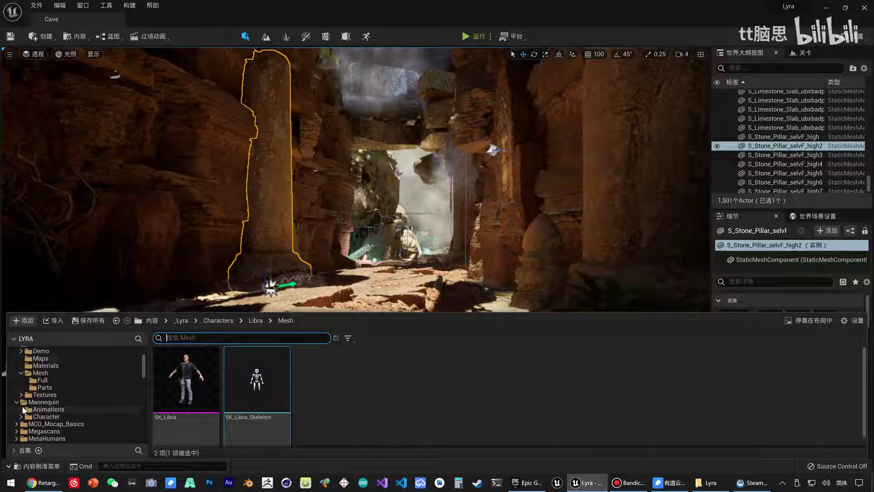
{"action": "scroll", "coordinate": [24, 410], "scroll_direction": "down", "scroll_amount": 1}
{"action": "left_click", "coordinate": [45, 395]}
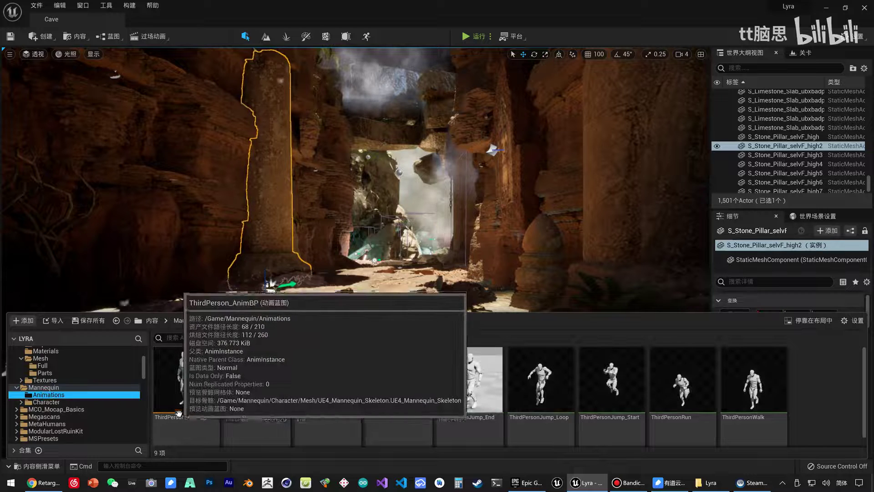
{"action": "right_click", "coordinate": [178, 409]}
{"action": "mouse_move", "coordinate": [218, 255]}
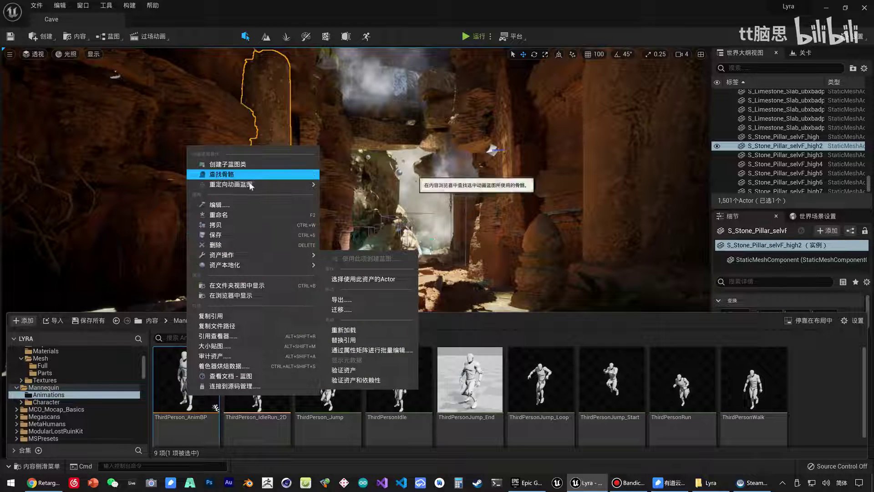
{"action": "mouse_move", "coordinate": [250, 186]}
{"action": "left_click", "coordinate": [348, 190]}
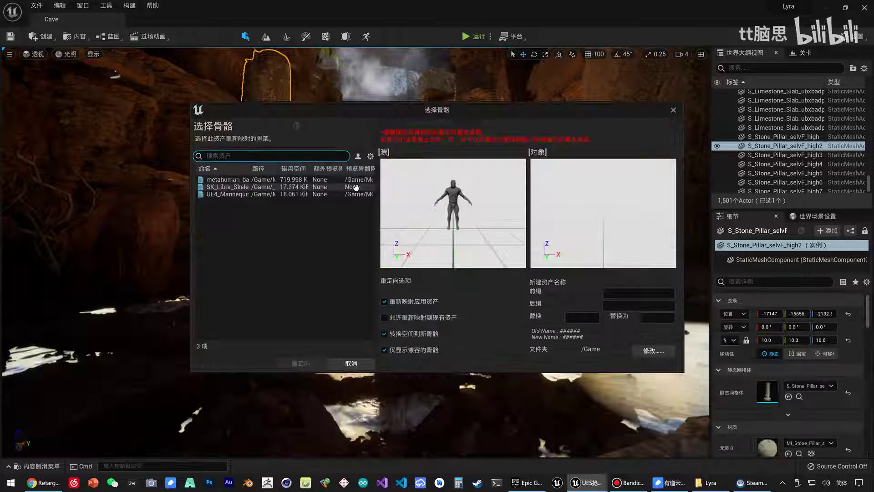
{"action": "left_click", "coordinate": [226, 187]}
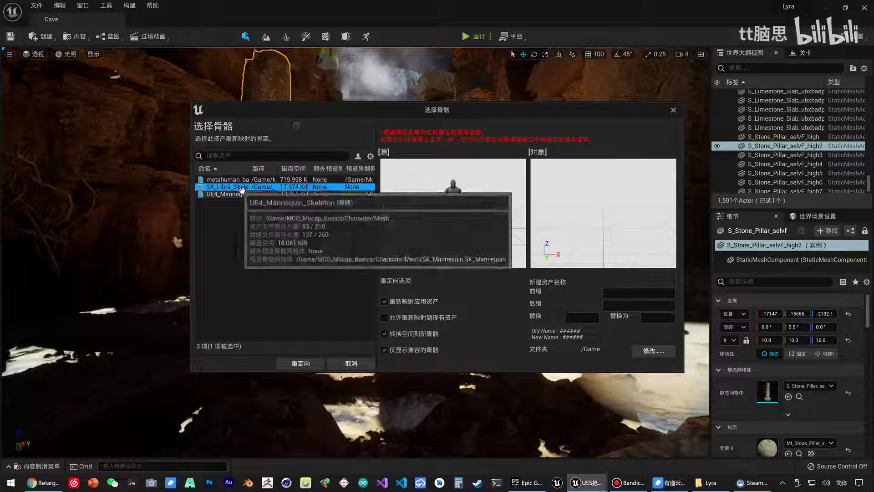
- Replace 'ThirdPerson' with 'Libra' in the new asset names
{"action": "left_click", "coordinate": [582, 317]}
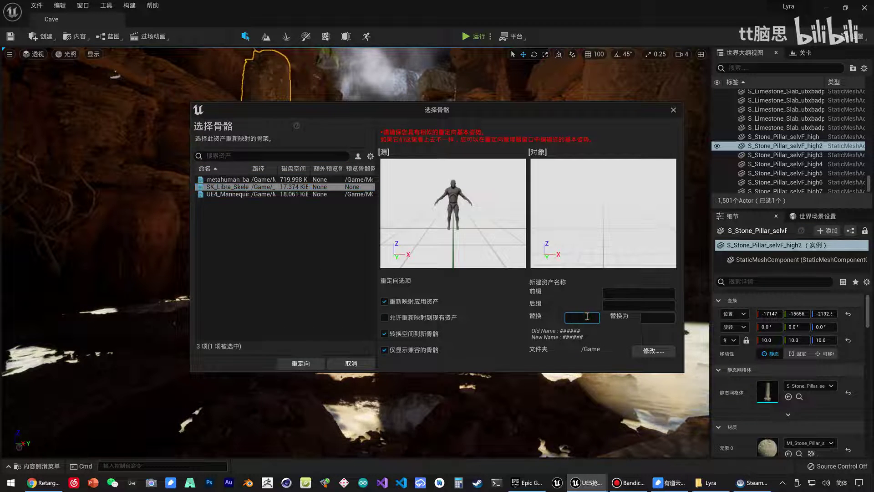
{"action": "type", "text": "ThirdPe"}
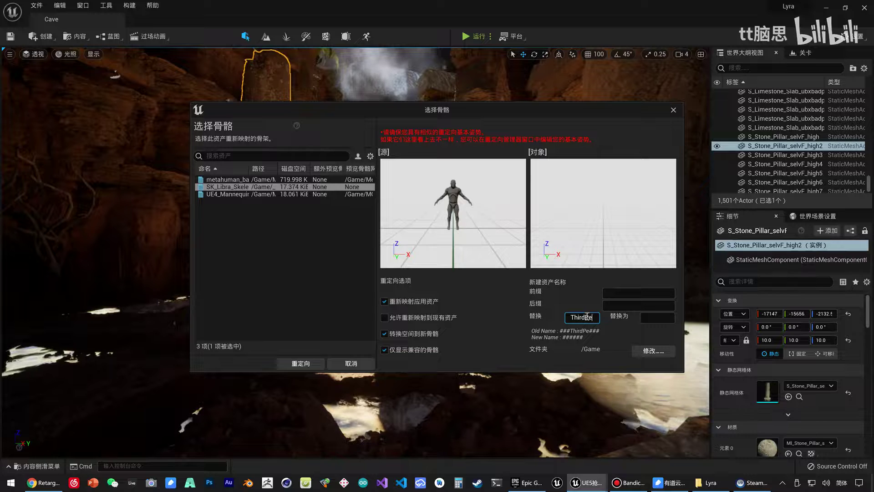
{"action": "type", "text": "rson"}
{"action": "key", "text": "Tab"}
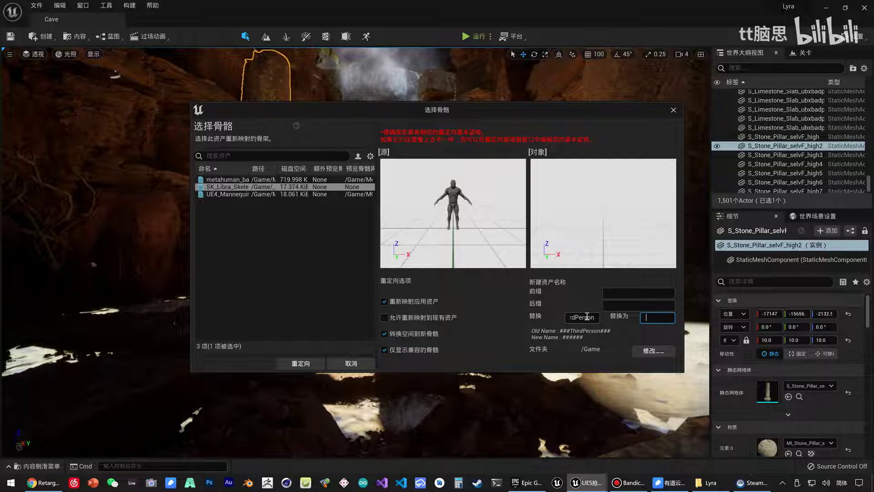
{"action": "type", "text": "L;Libra"}
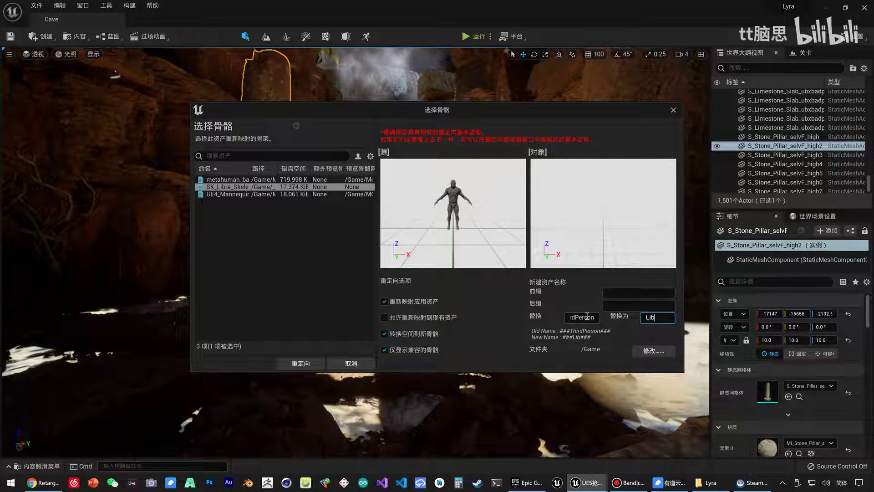
- Send the copies to a new Libra/Animations folder and run the retarget
{"action": "left_click", "coordinate": [653, 349]}
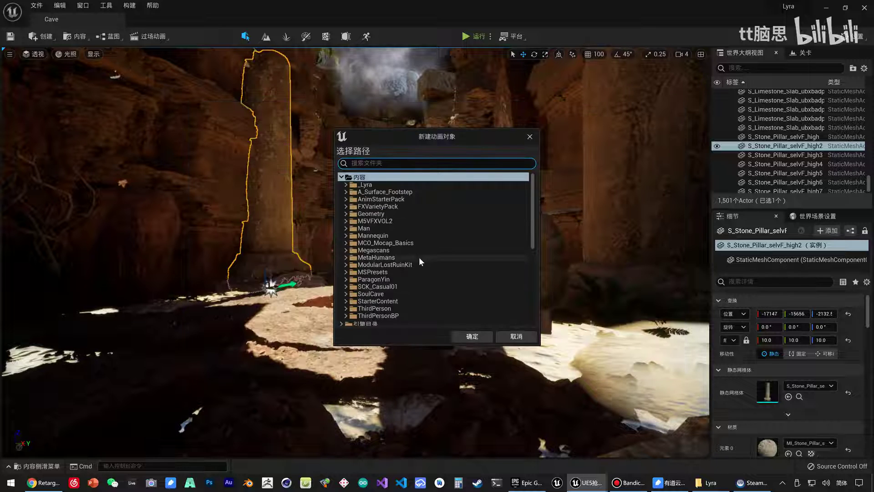
{"action": "left_click", "coordinate": [347, 185]}
{"action": "left_click", "coordinate": [350, 199]}
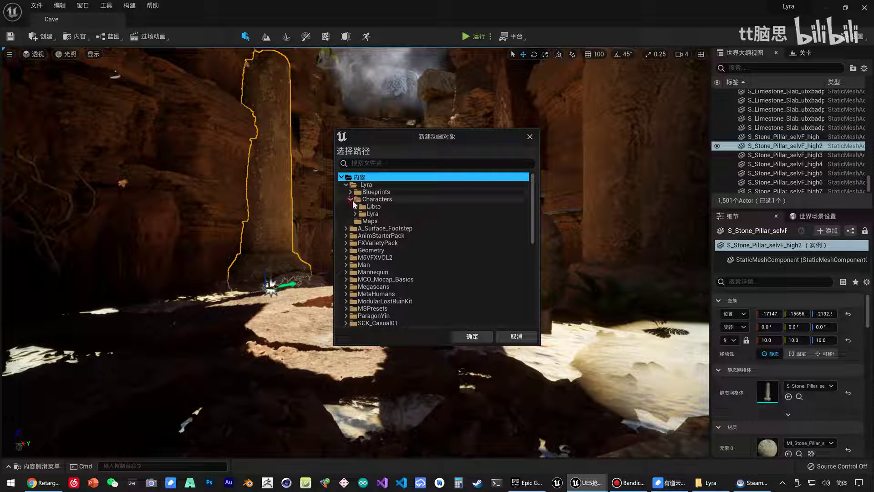
{"action": "left_click", "coordinate": [355, 207]}
{"action": "left_click", "coordinate": [372, 208]}
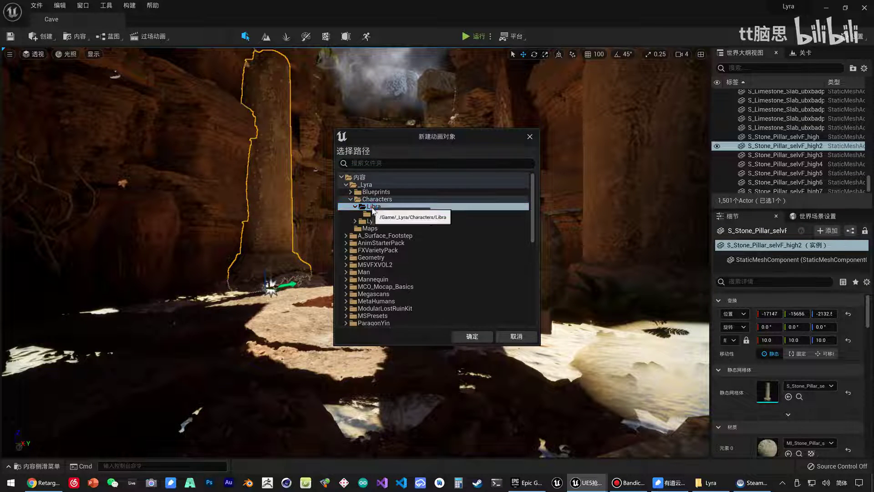
{"action": "key", "text": "ctrl+shift+n"}
{"action": "type", "text": "Animations"}
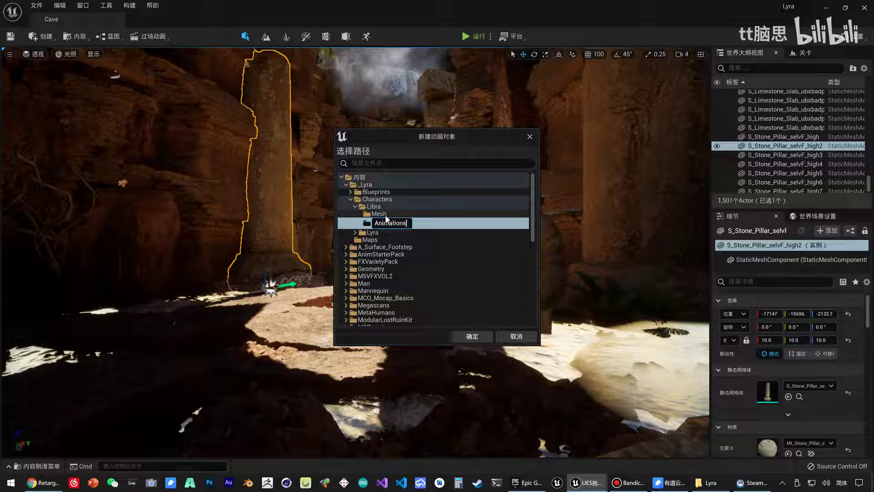
{"action": "key", "text": "Return"}
{"action": "left_click", "coordinate": [472, 335]}
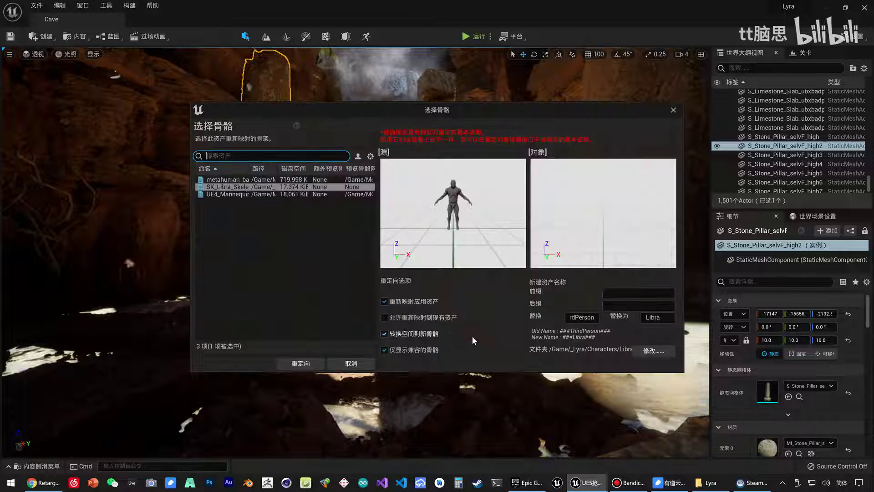
{"action": "left_click", "coordinate": [293, 363]}
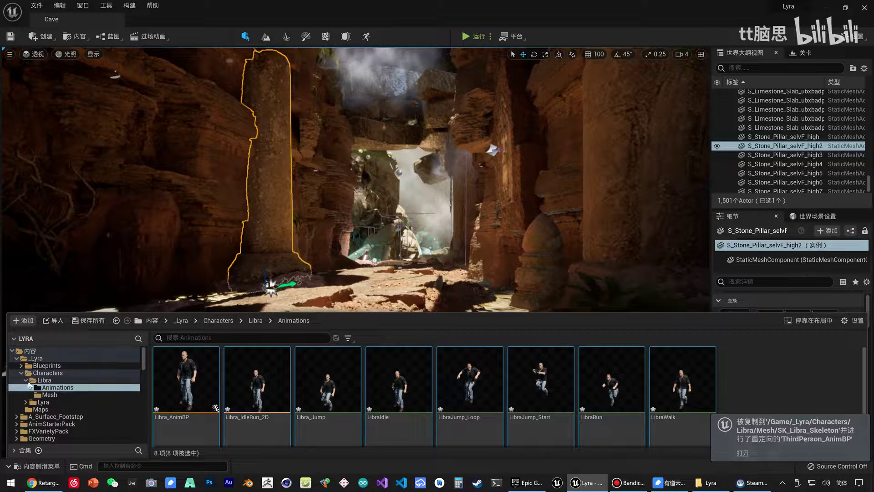
- Place a LibraCharacter from the Libra folder onto the cave floor
{"action": "left_click", "coordinate": [41, 380]}
{"action": "mouse_move", "coordinate": [346, 205]}
{"action": "right_mouse_down"}
{"action": "mouse_move", "coordinate": [392, 255]}
{"action": "mouse_move", "coordinate": [364, 237]}
{"action": "right_mouse_up"}
{"action": "key", "text": "ctrl+space"}
{"action": "left_click_drag", "start_coordinate": [327, 385], "coordinate": [330, 252]}
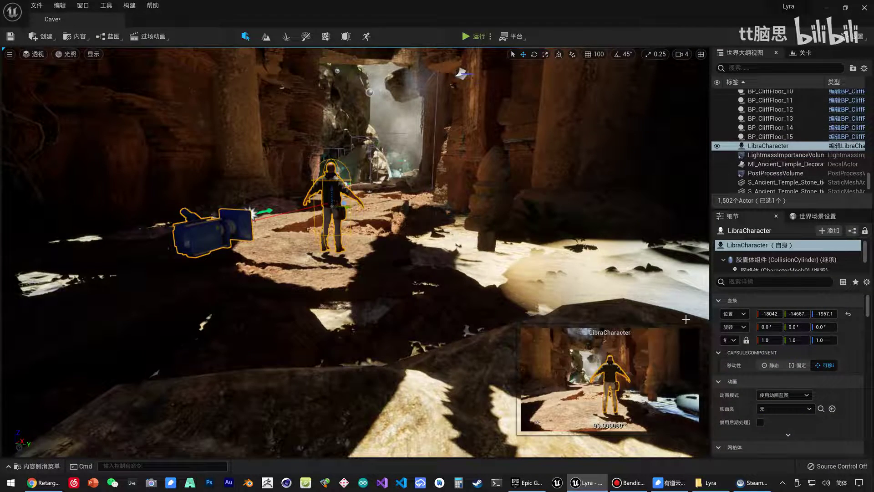
- Set the placed character's Auto Possess Player to Player 0
{"action": "type", "text": "autop"}
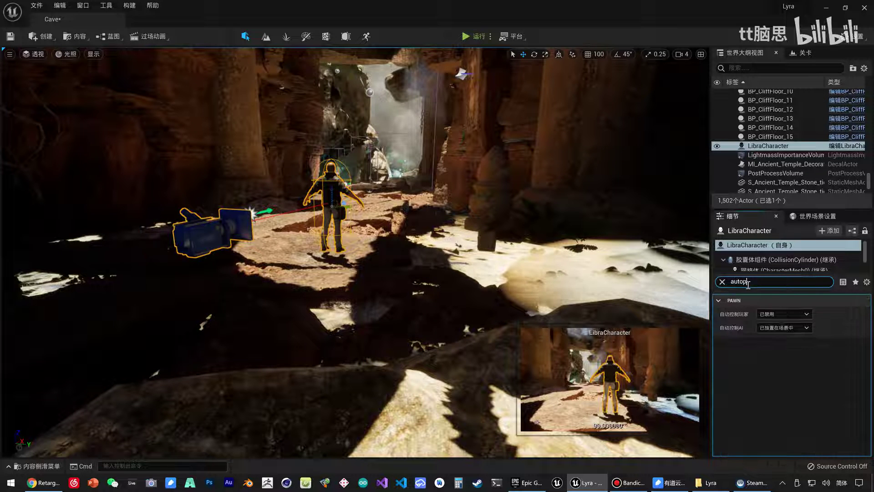
{"action": "key", "text": "BackSpace"}
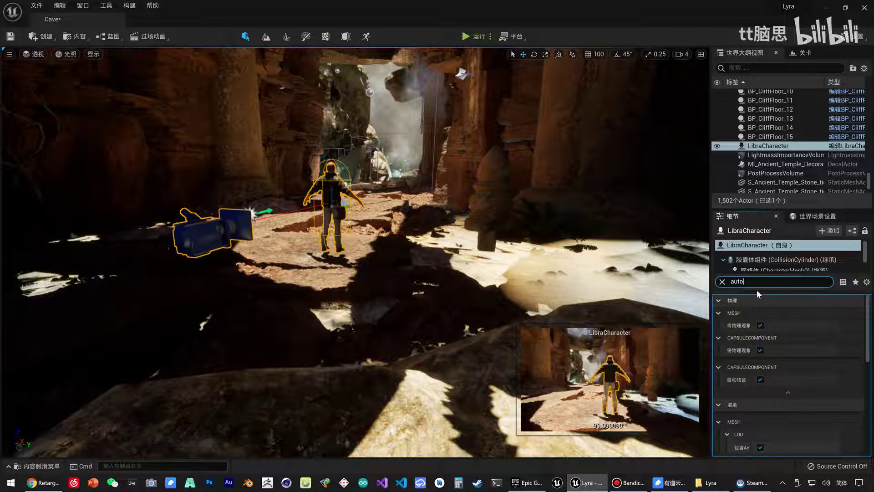
{"action": "scroll", "coordinate": [766, 390], "scroll_direction": "down", "scroll_amount": 5}
{"action": "scroll", "coordinate": [766, 391], "scroll_direction": "down", "scroll_amount": 5}
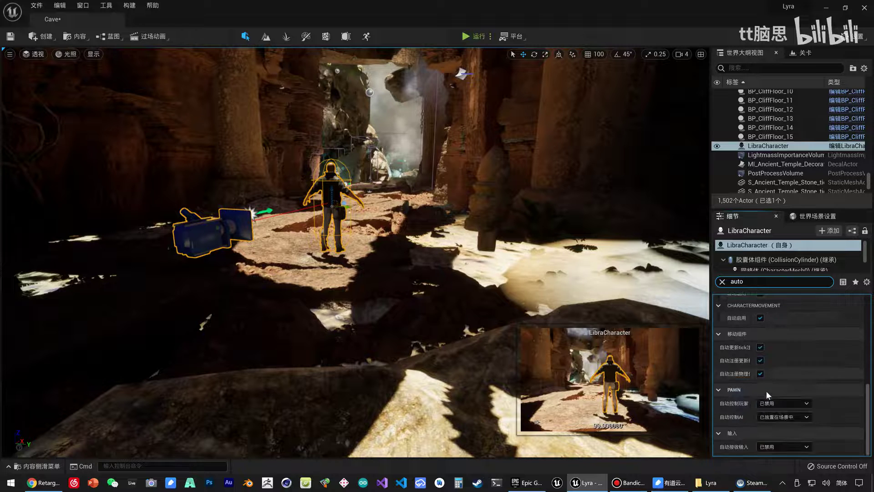
{"action": "left_click", "coordinate": [769, 403]}
{"action": "left_click", "coordinate": [768, 334]}
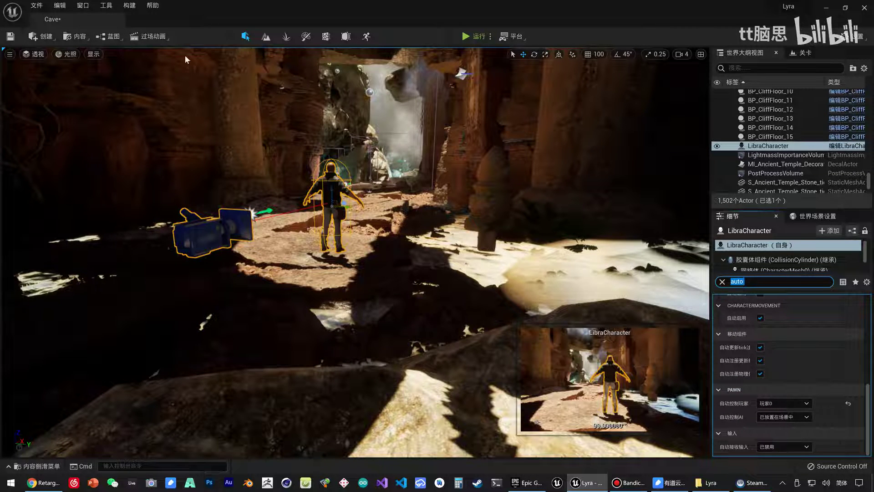
- Set the LibraCharacter Mesh's Anim Class to Libra_AnimBP, then compile and save
{"action": "double_click", "coordinate": [331, 186]}
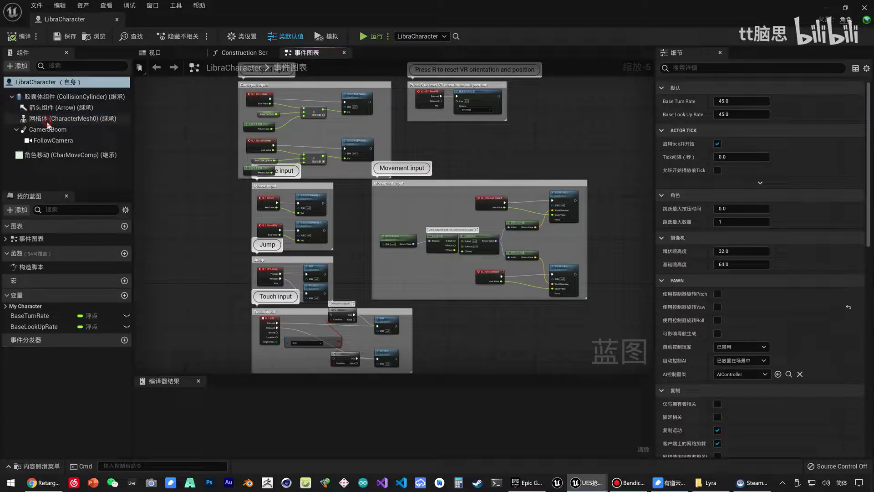
{"action": "left_click", "coordinate": [47, 121]}
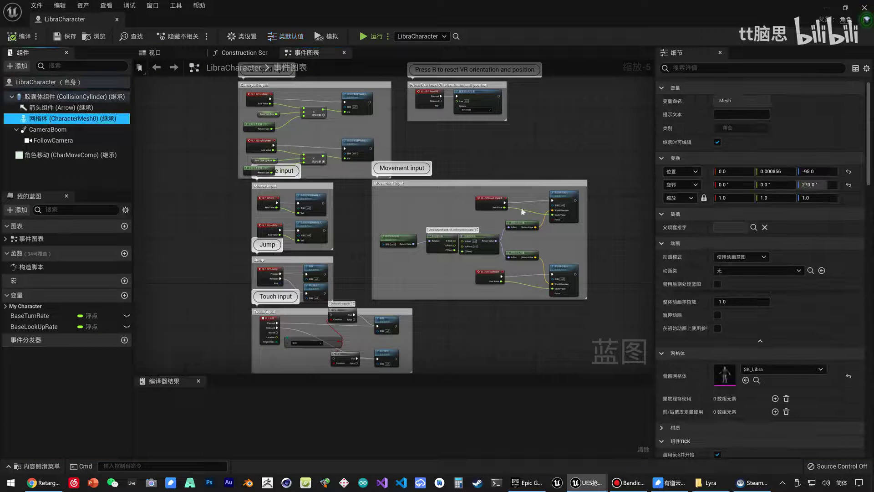
{"action": "left_click", "coordinate": [723, 270]}
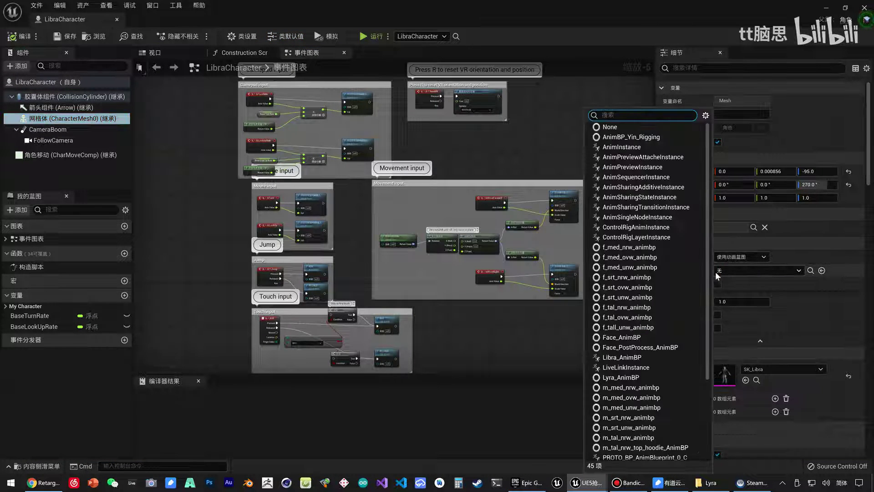
{"action": "type", "text": "lu"}
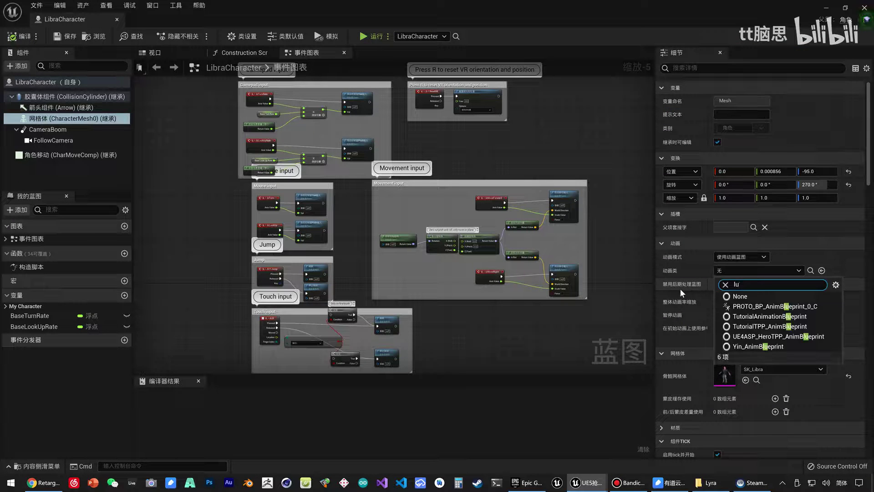
{"action": "key", "text": "BackSpace"}
{"action": "type", "text": "i"}
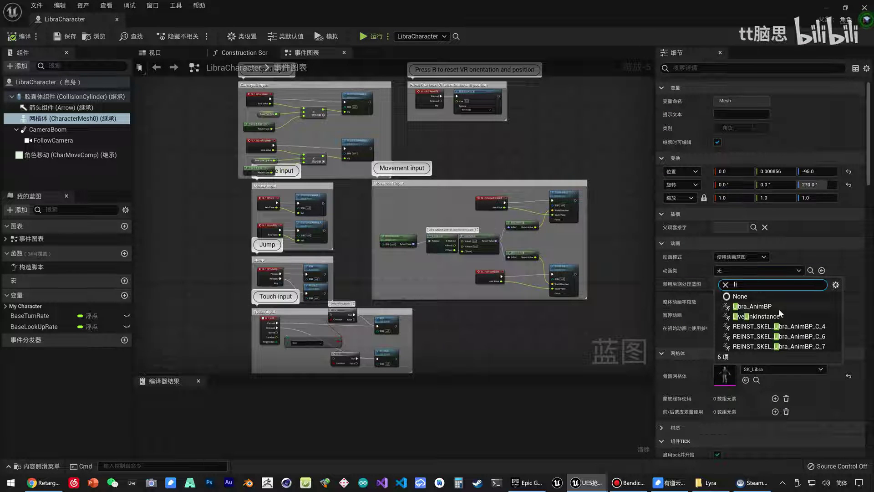
{"action": "left_click", "coordinate": [756, 306]}
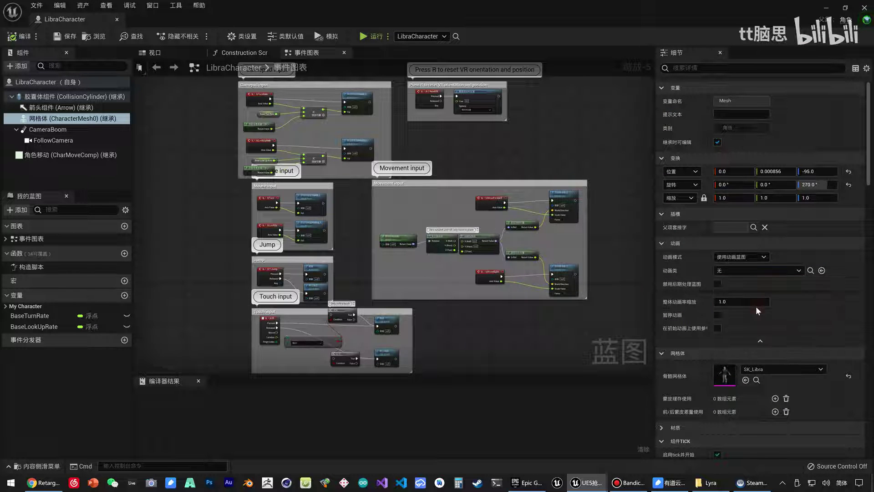
{"action": "left_click", "coordinate": [71, 36]}
{"action": "left_click", "coordinate": [117, 19]}
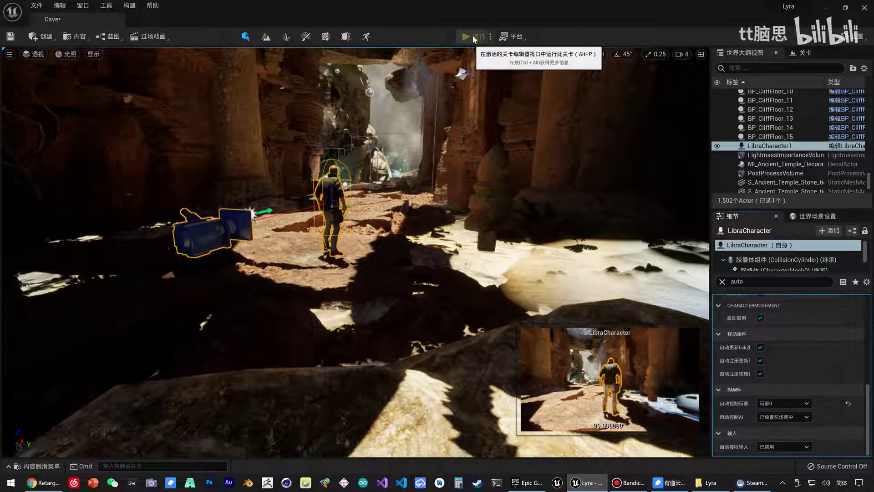
- Start Play in Editor and take control of the Libra character in the cave
{"action": "left_click", "coordinate": [471, 35]}
{"action": "left_click", "coordinate": [394, 254]}
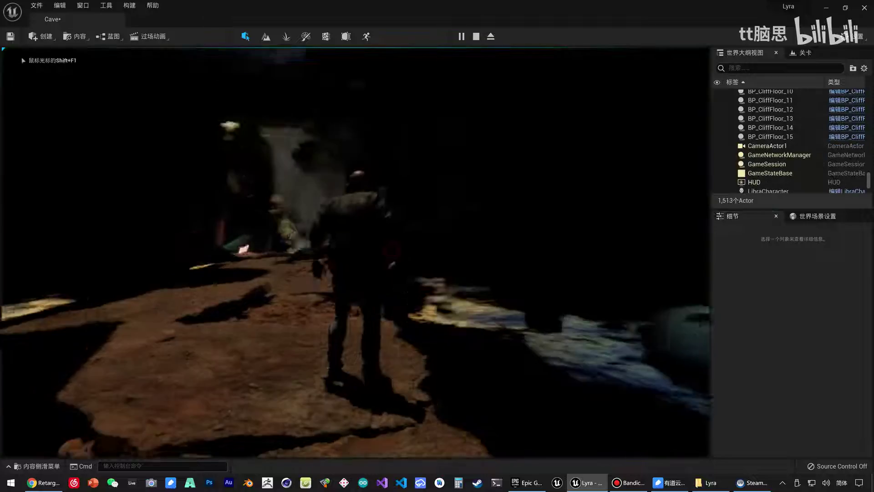